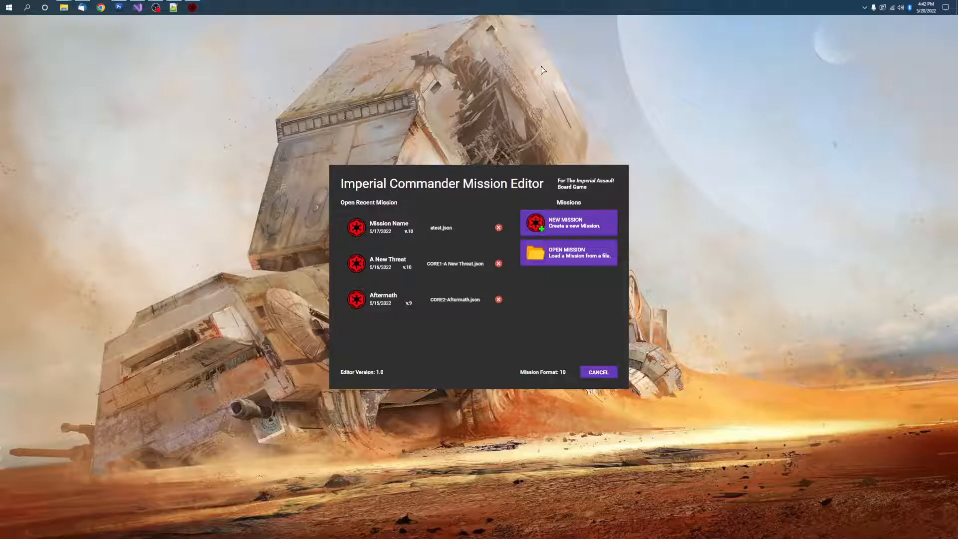
# - Create a new mission and enlarge the editor window in height and width
pyautogui.click(570, 224)
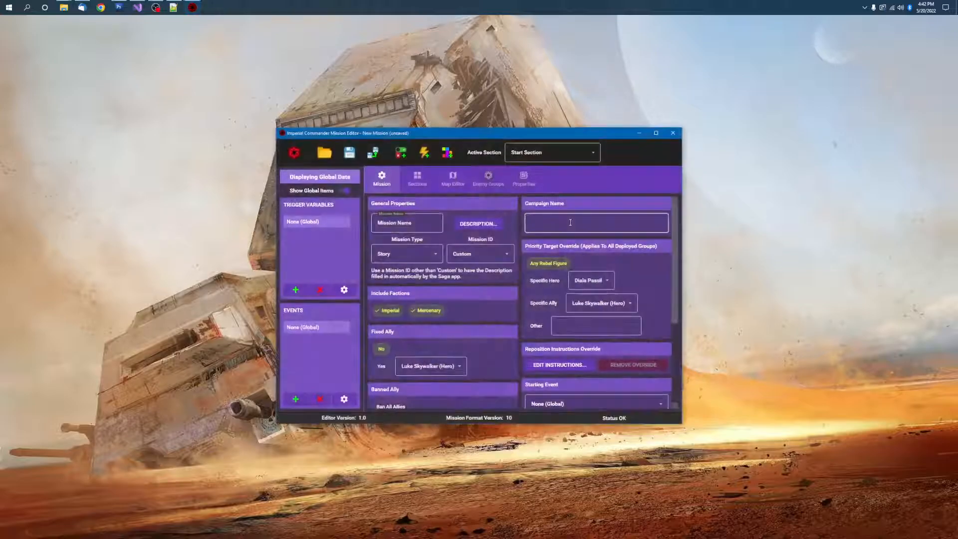
pyautogui.moveTo(505, 126); pyautogui.dragTo(497, 14)
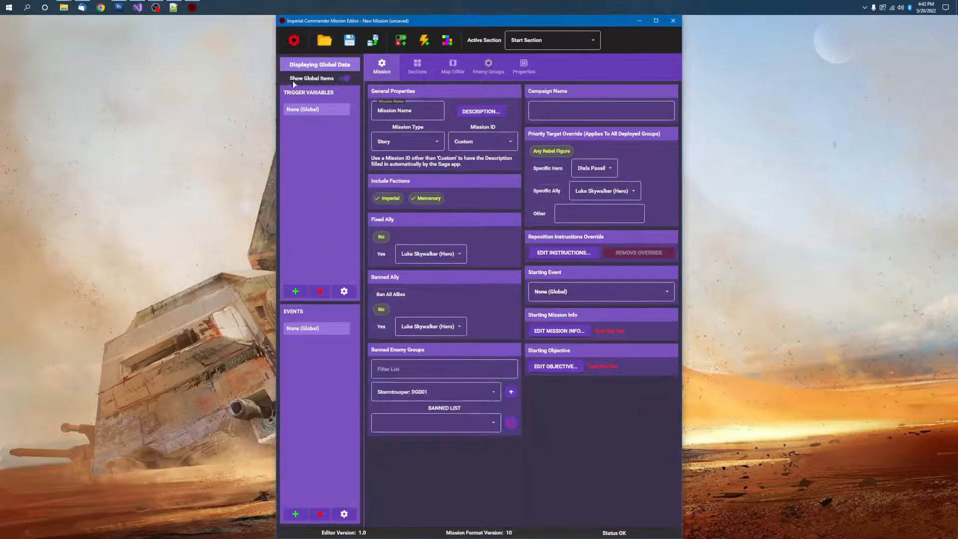
pyautogui.moveTo(277, 81); pyautogui.dragTo(189, 78)
pyautogui.moveTo(682, 95); pyautogui.dragTo(743, 93)
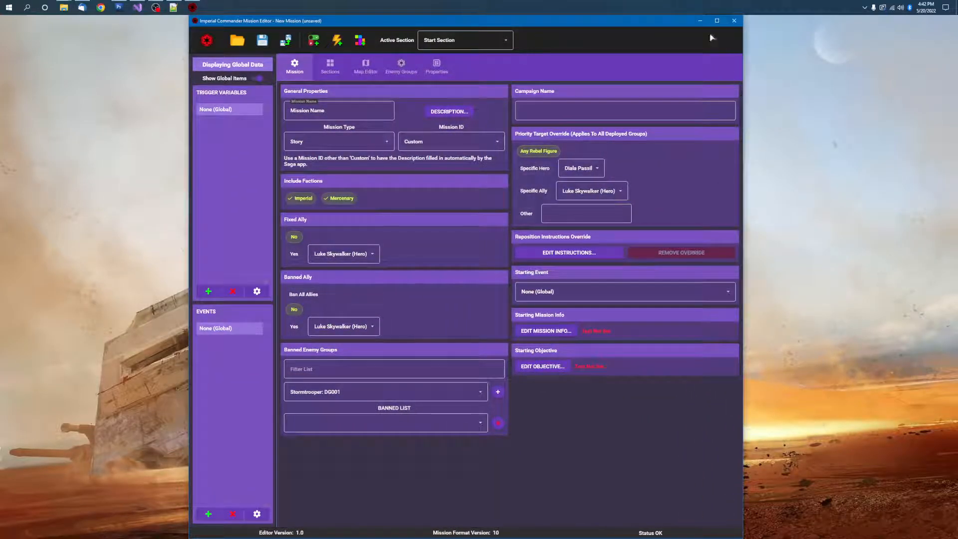
# - Insert the Core 4A tile from the tile gallery into the Start Section map and select it
pyautogui.click(365, 67)
pyautogui.press('t')
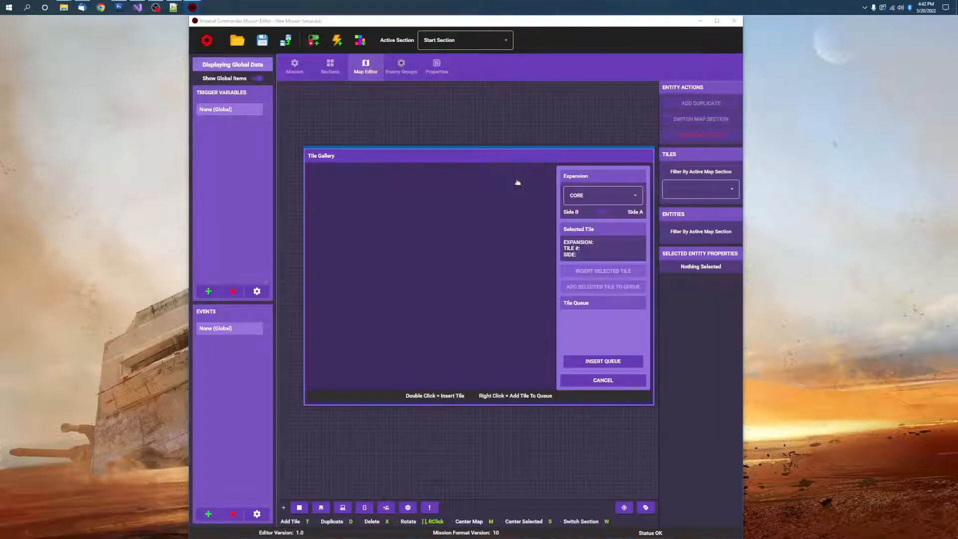
pyautogui.doubleClick(511, 202)
pyautogui.scroll(6, 492, 303)
pyautogui.scroll(-5, 489, 309)
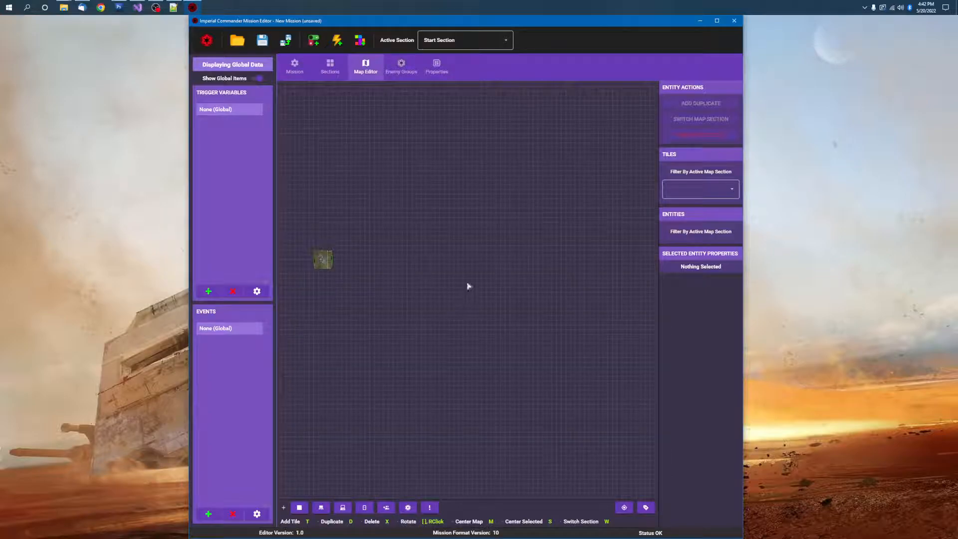
pyautogui.click(323, 260)
pyautogui.press('s')
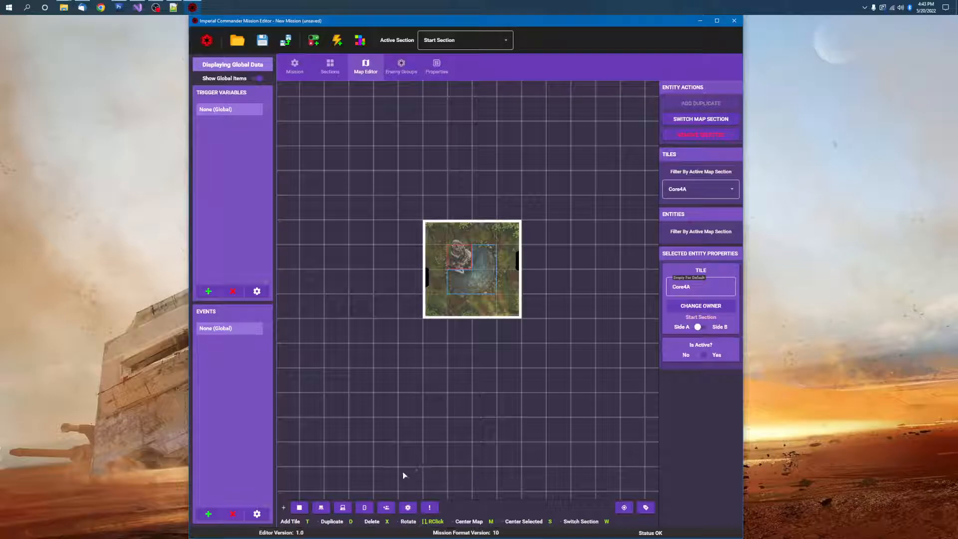
# - Add a terminal to the map and place it on the upper-left square of the Core 4A tile
pyautogui.click(343, 508)
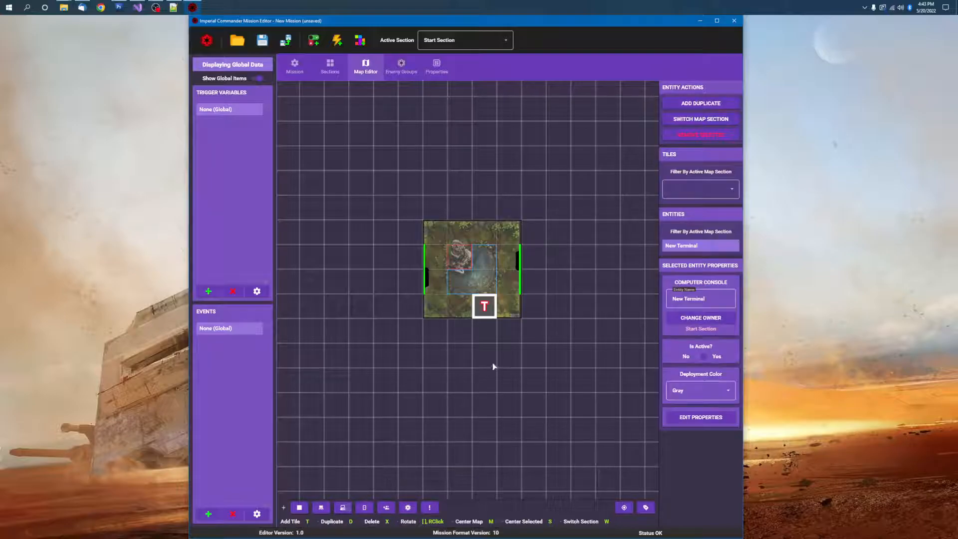
pyautogui.moveTo(486, 308); pyautogui.dragTo(436, 238)
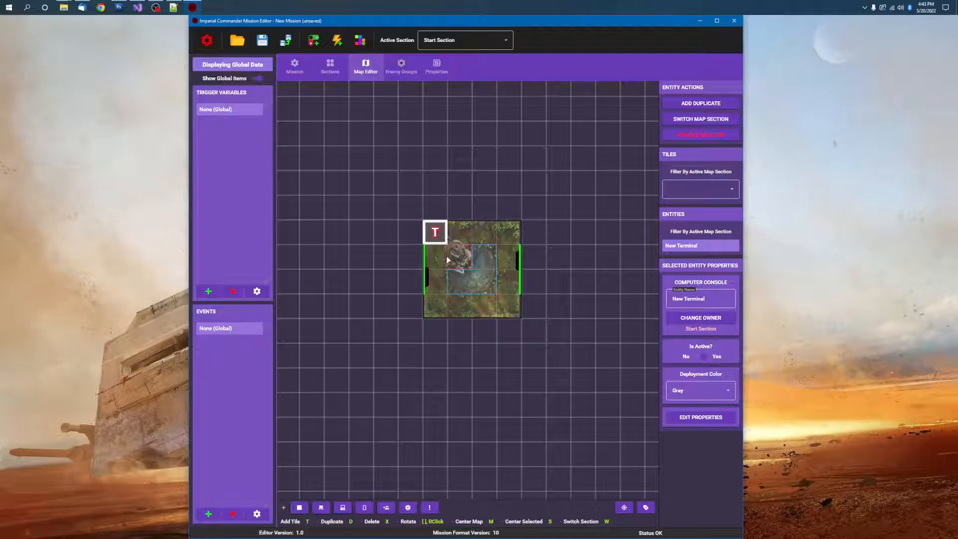
# - Add a new button in the terminal's entity properties and remove it again
pyautogui.doubleClick(435, 236)
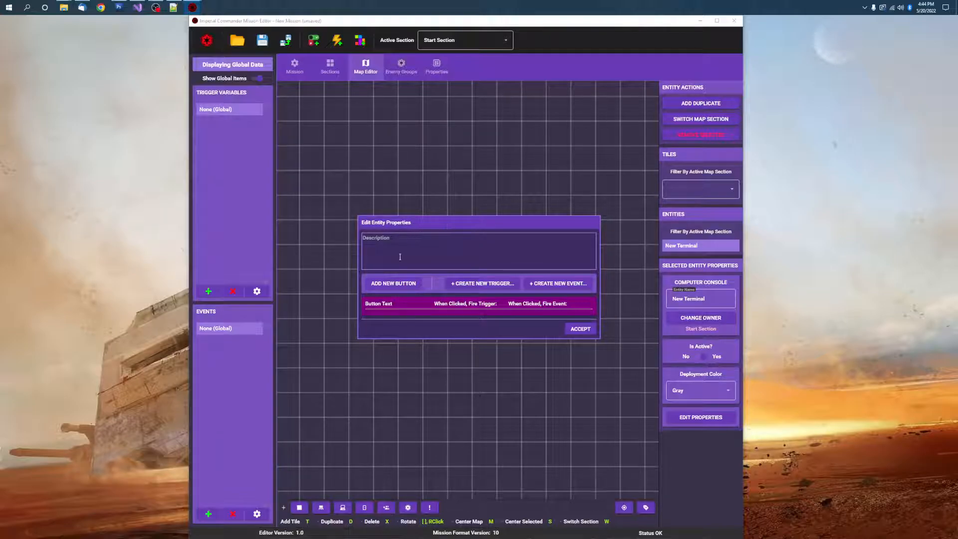
pyautogui.click(394, 284)
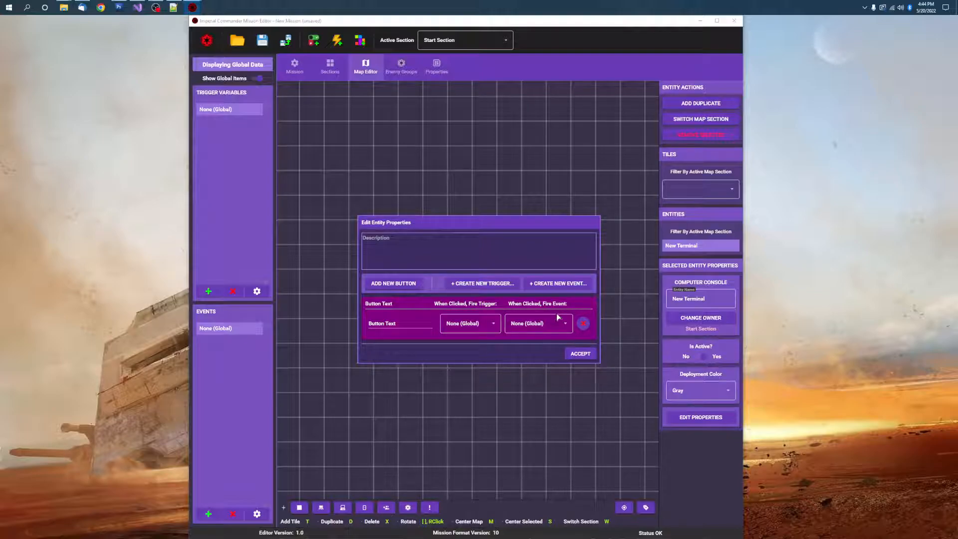
pyautogui.click(583, 323)
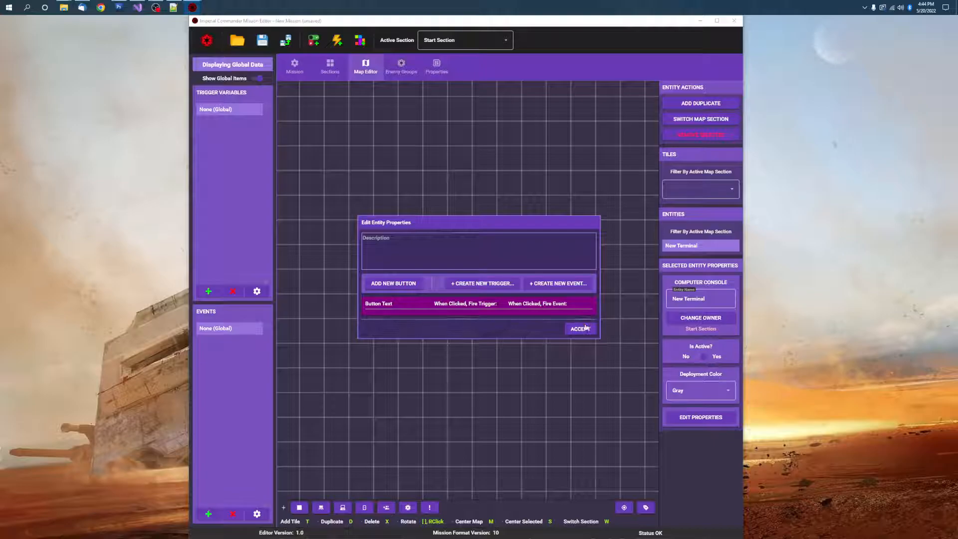
# - Create a trigger with default settings from the terminal's properties and remove the button linked to it
pyautogui.click(482, 283)
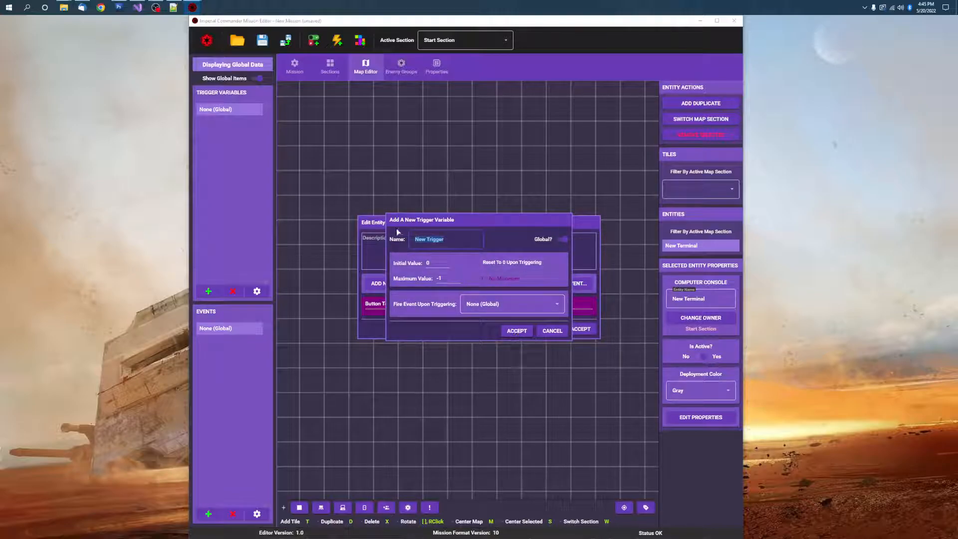
pyautogui.click(519, 331)
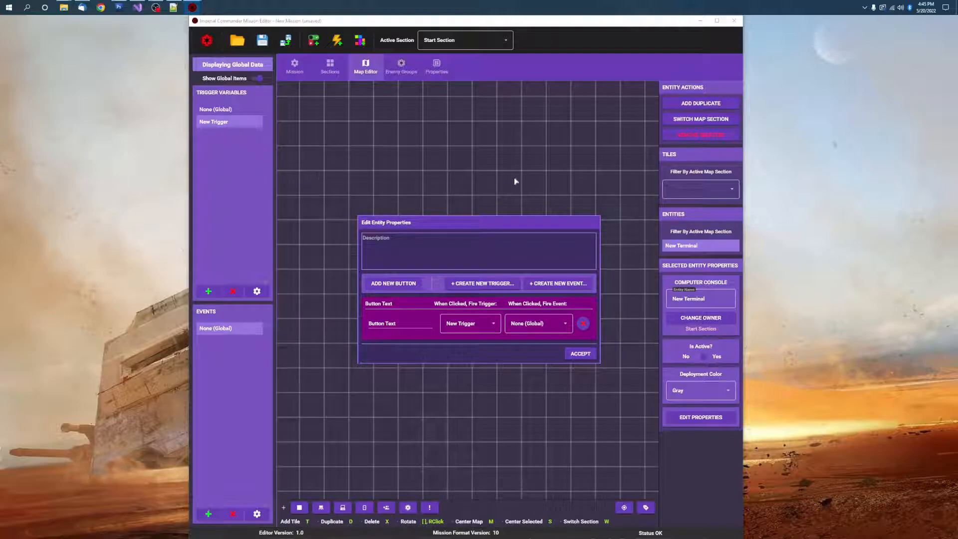
pyautogui.click(582, 323)
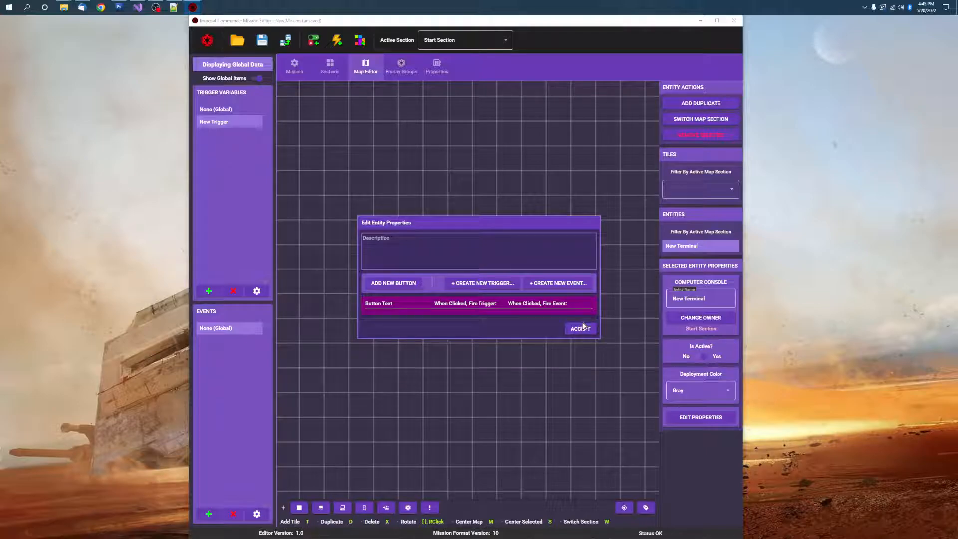
# - Create an event with default settings from the terminal's properties, then delete the terminal from the map
pyautogui.click(571, 289)
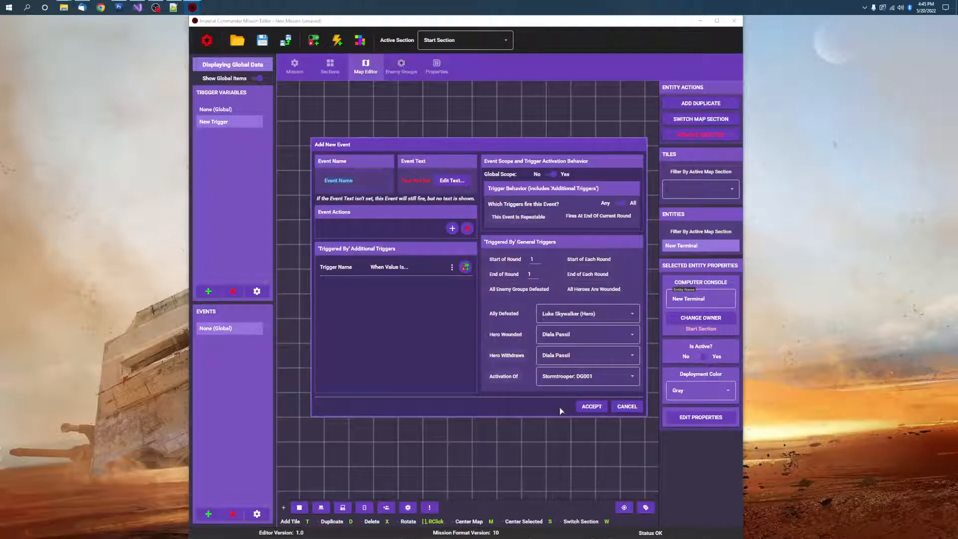
pyautogui.click(591, 407)
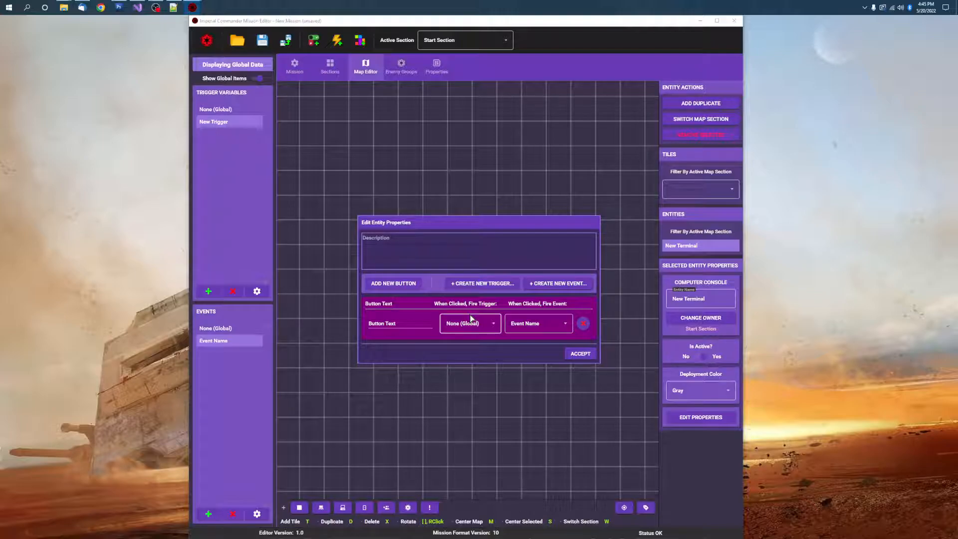
pyautogui.click(581, 354)
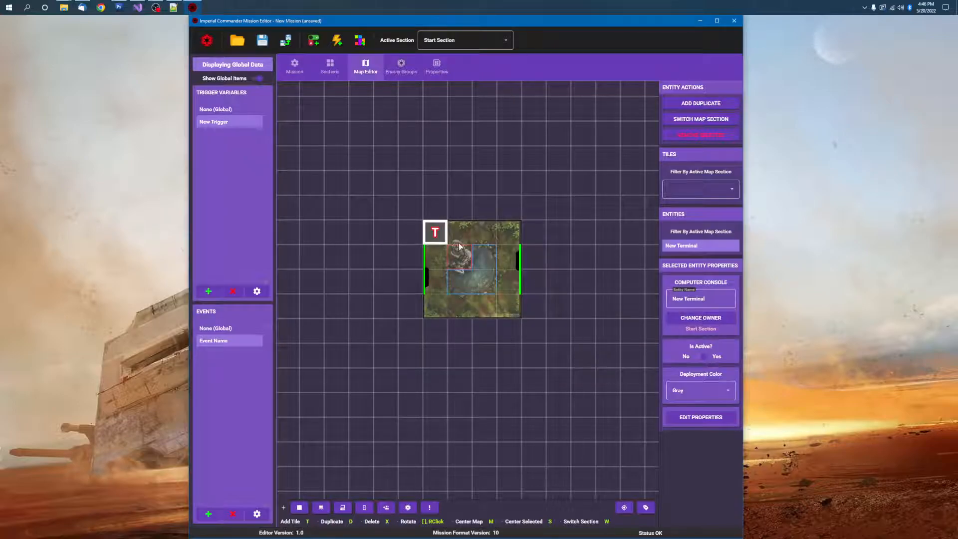
pyautogui.press('x')
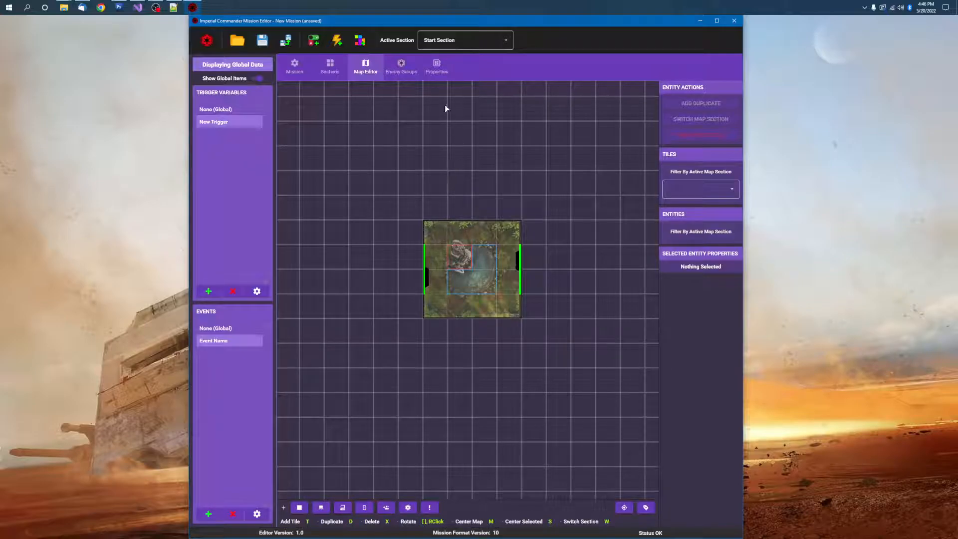
# - Try a new event group with Reset Upon Completion enabled and Each Event Is Unique disabled, and discard it
pyautogui.click(433, 73)
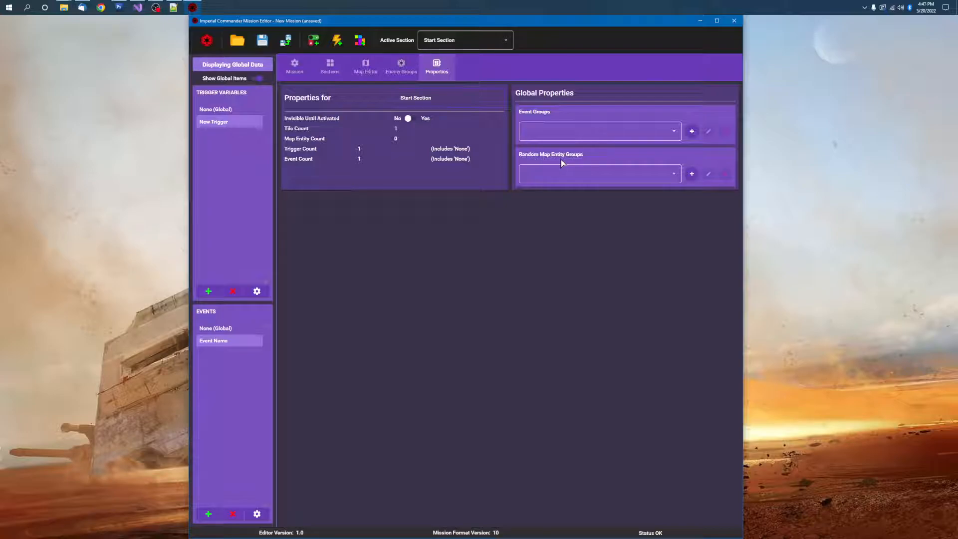
pyautogui.click(690, 132)
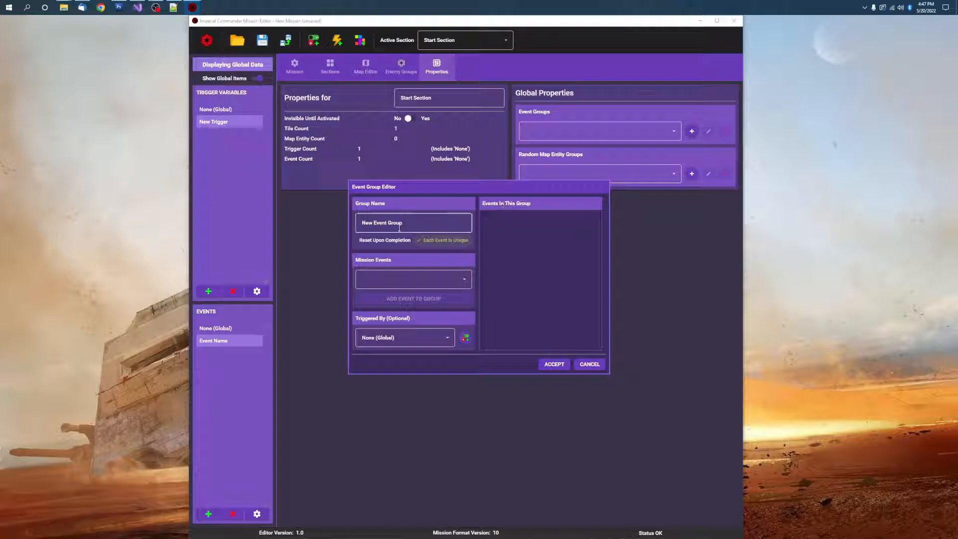
pyautogui.click(384, 240)
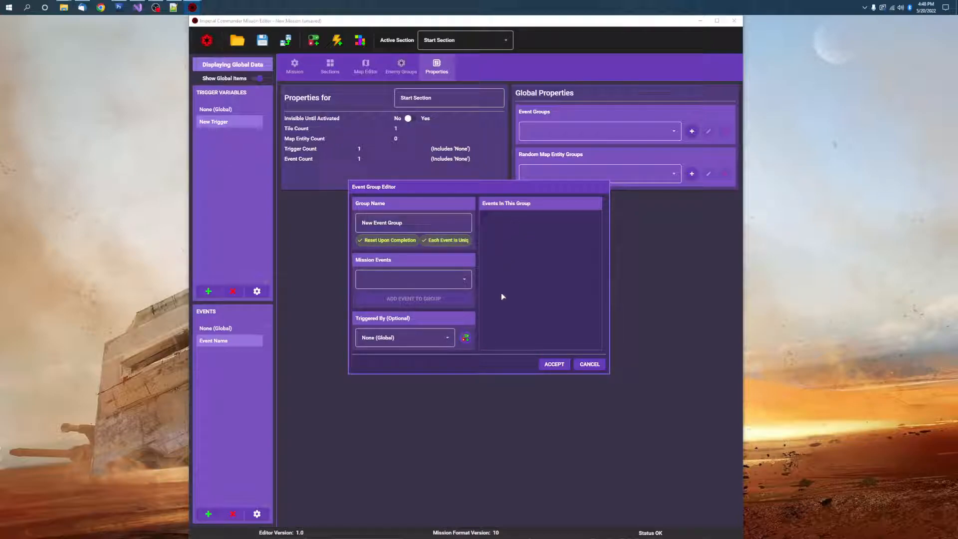
pyautogui.click(445, 239)
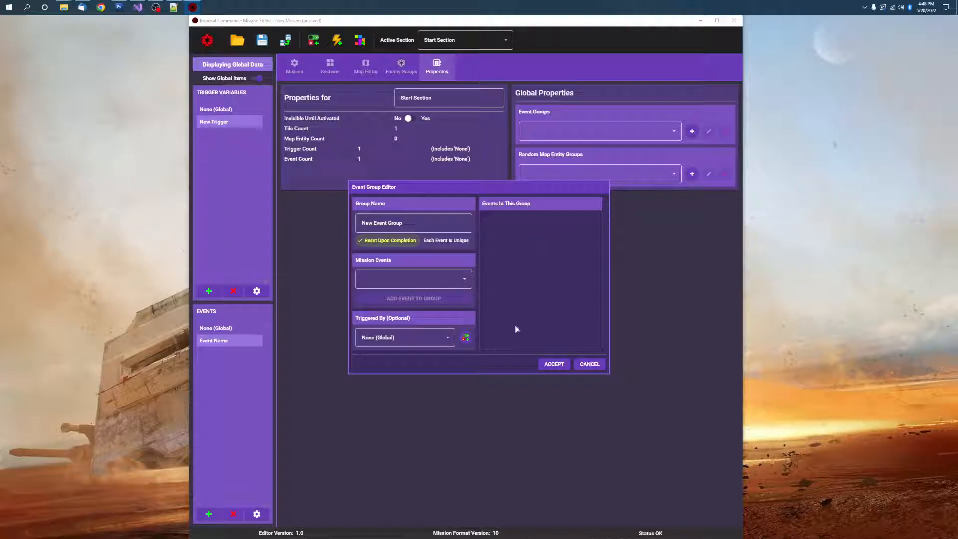
pyautogui.click(590, 362)
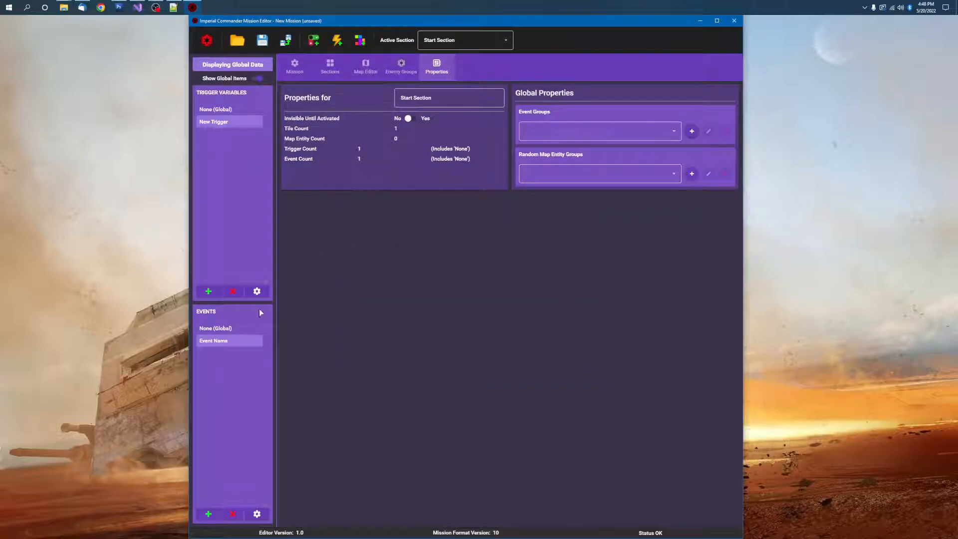
# - Delete the "Event Name" event and the "New Trigger" trigger variable from the mission
pyautogui.click(233, 513)
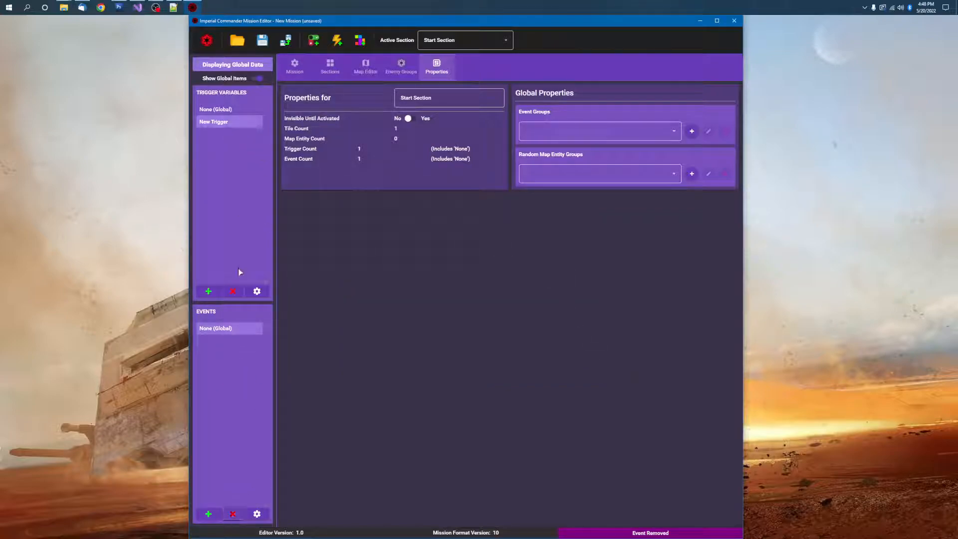
pyautogui.click(233, 291)
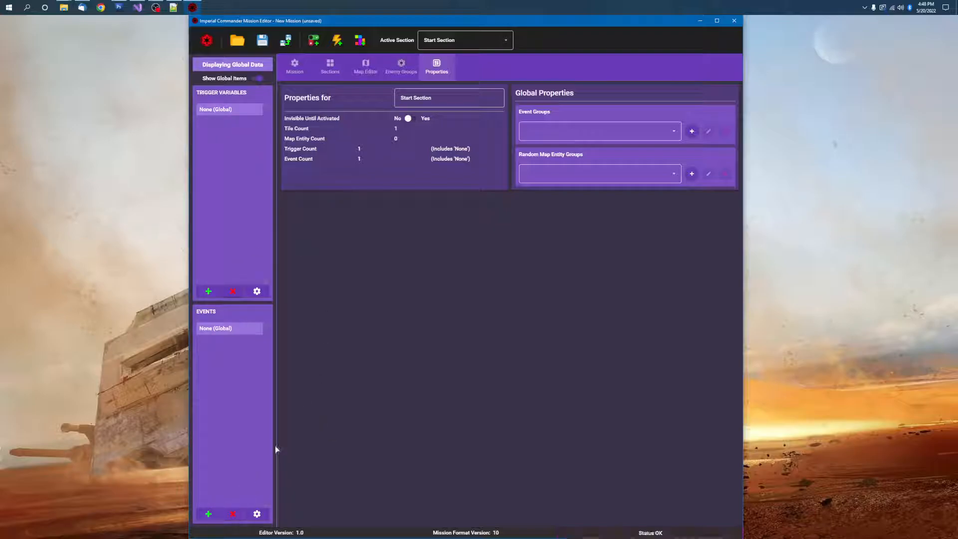
# - Add a new global event with the event text "Event 1"
pyautogui.click(209, 513)
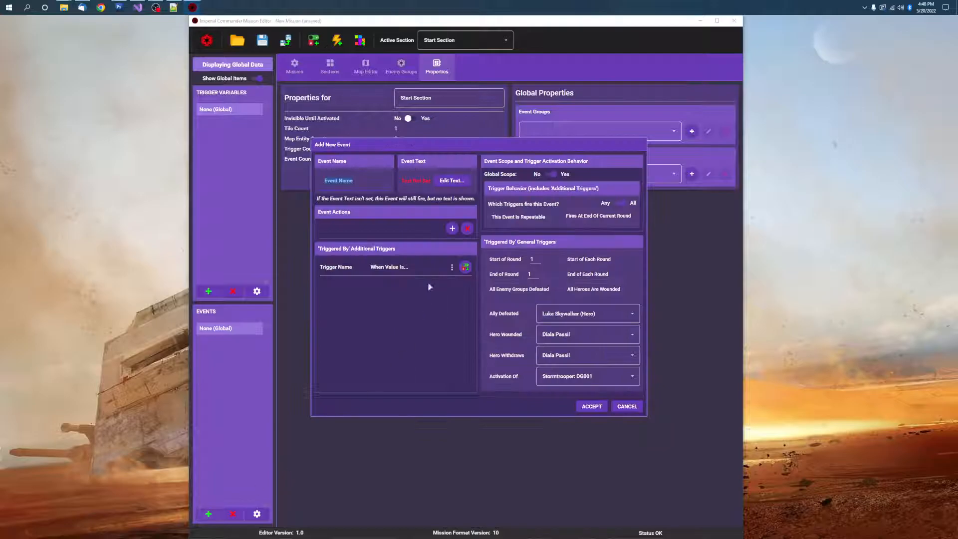
pyautogui.click(455, 183)
pyautogui.write('Event 1')
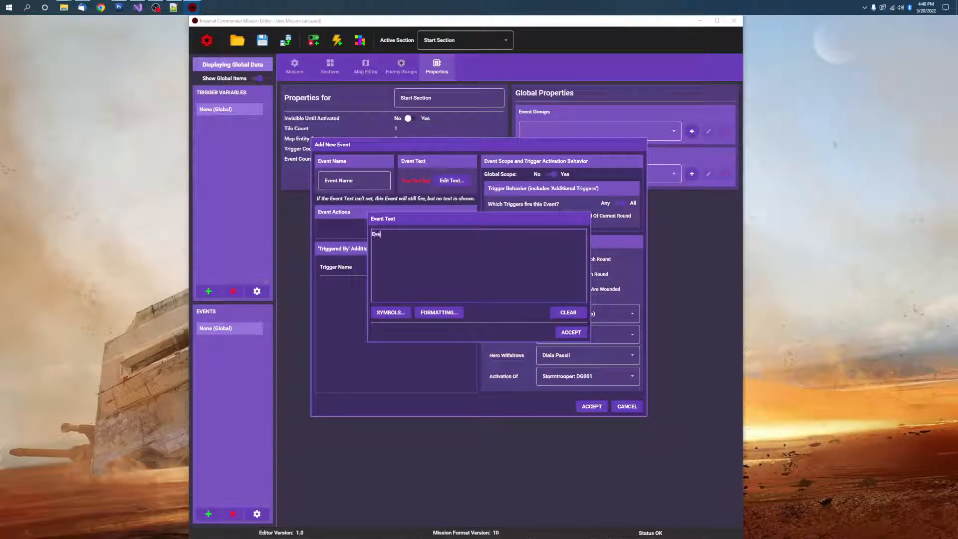
pyautogui.click(571, 332)
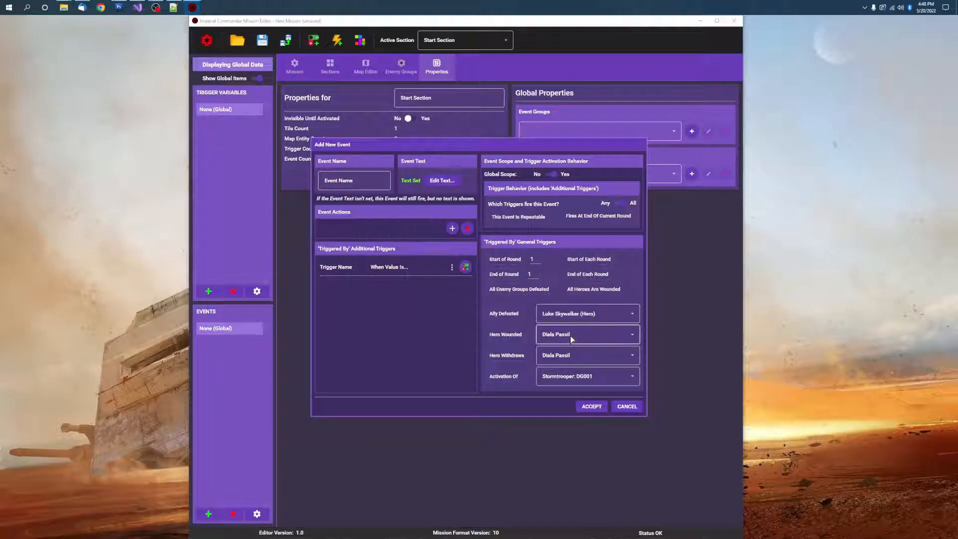
pyautogui.click(594, 406)
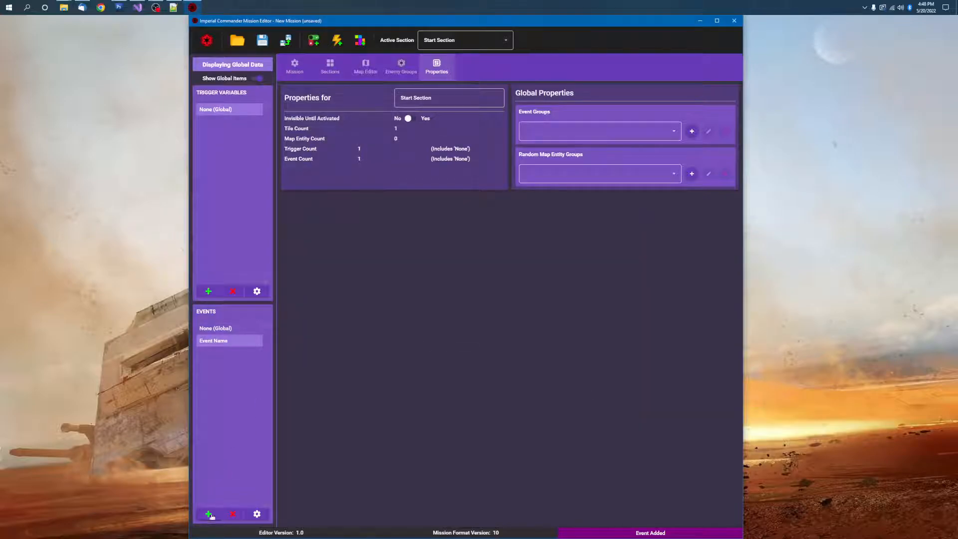
# - Rename the event with the default name as e1
pyautogui.doubleClick(235, 340)
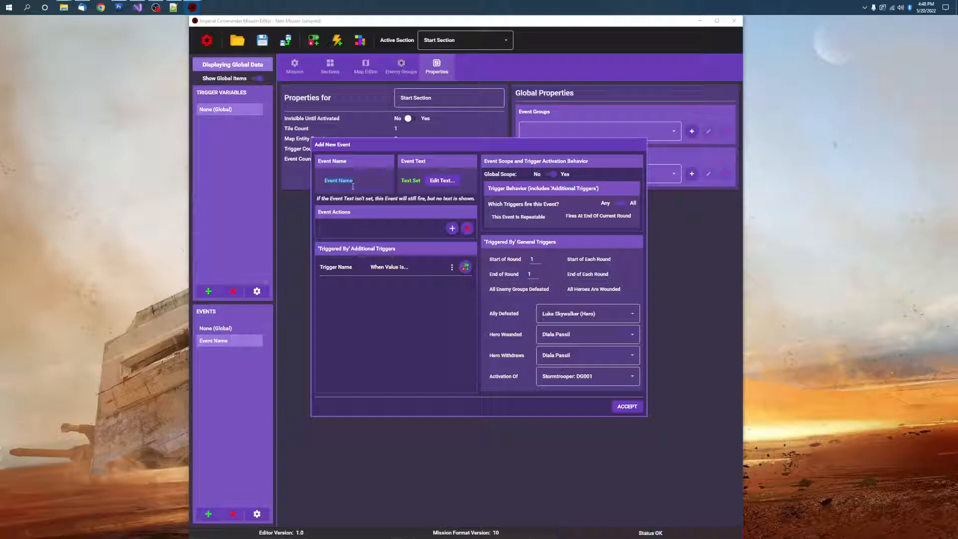
pyautogui.write('e1')
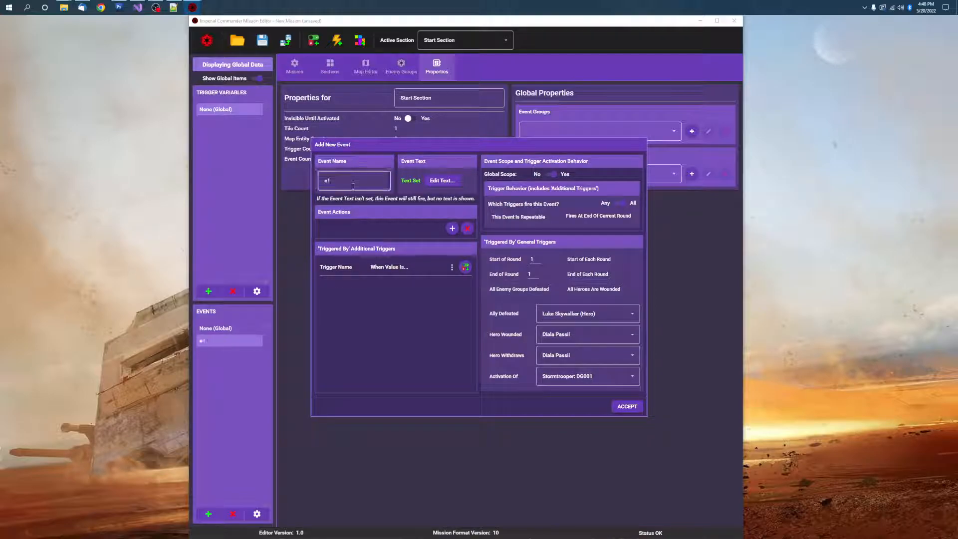
pyautogui.click(627, 406)
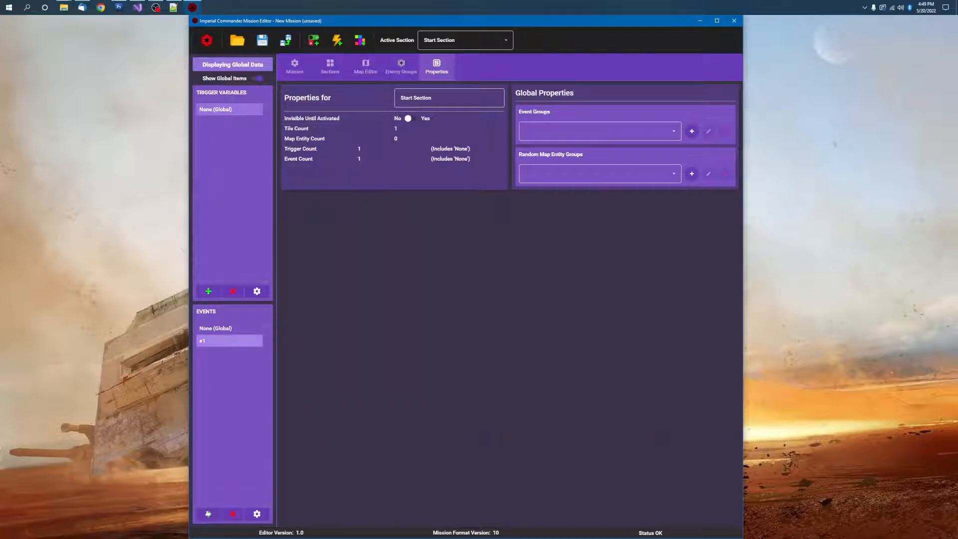
# - Add another global event named e1 with the event text "event 2"
pyautogui.click(208, 514)
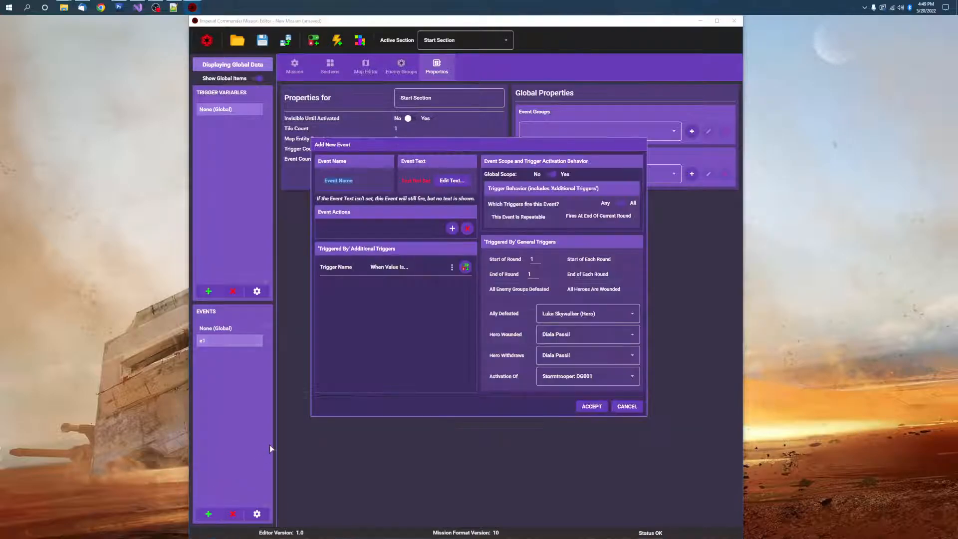
pyautogui.click(451, 180)
pyautogui.write('event 2')
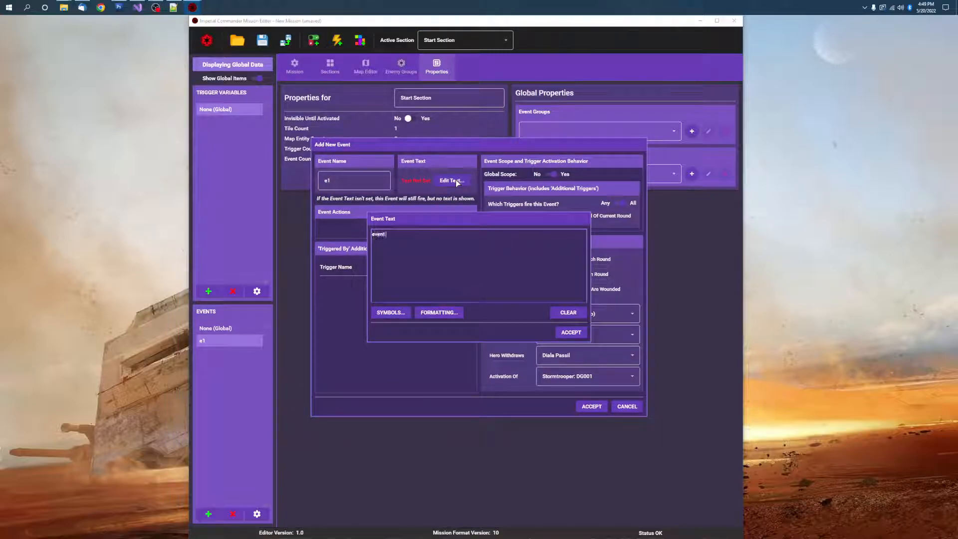
pyautogui.click(566, 333)
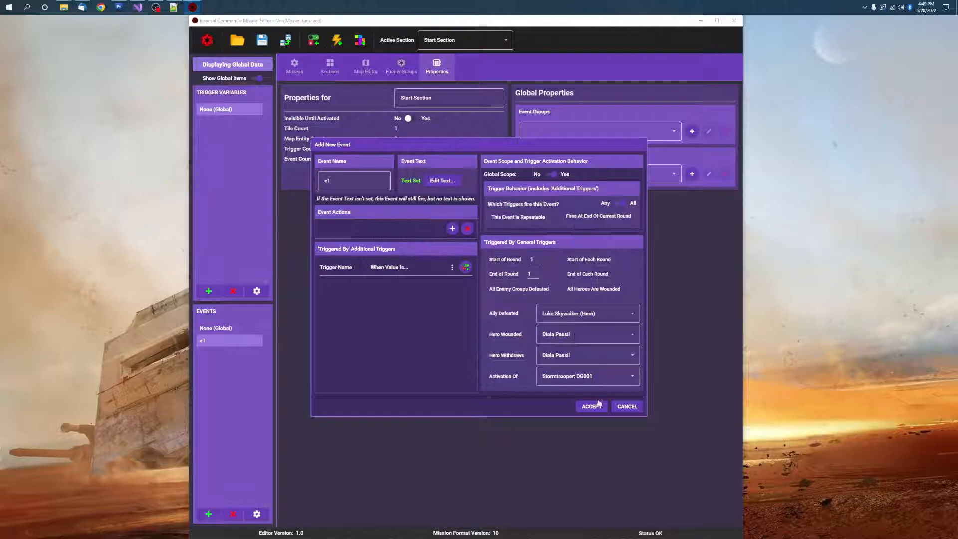
pyautogui.click(592, 407)
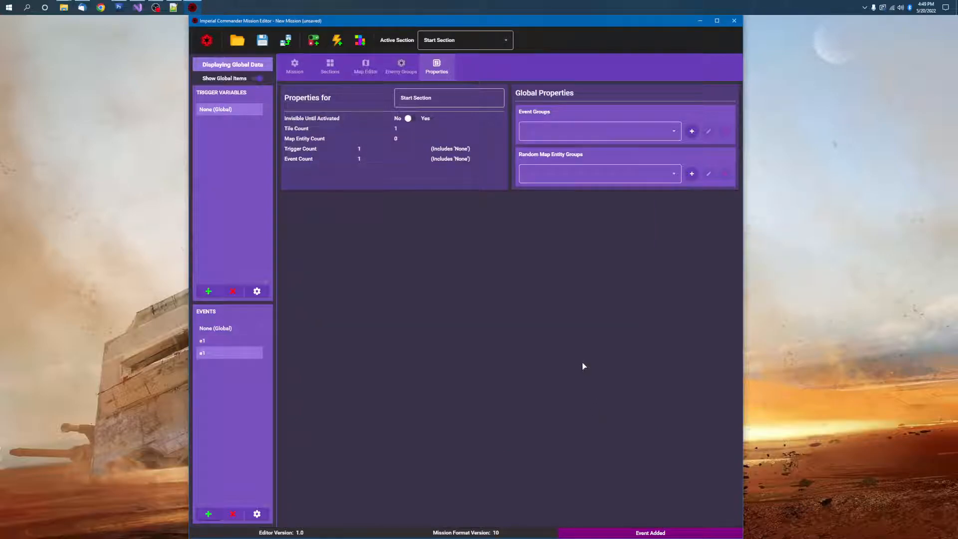
# - Rename the most recently added event as e2 and check its event text
pyautogui.doubleClick(257, 350)
pyautogui.doubleClick(340, 184)
pyautogui.write('e2')
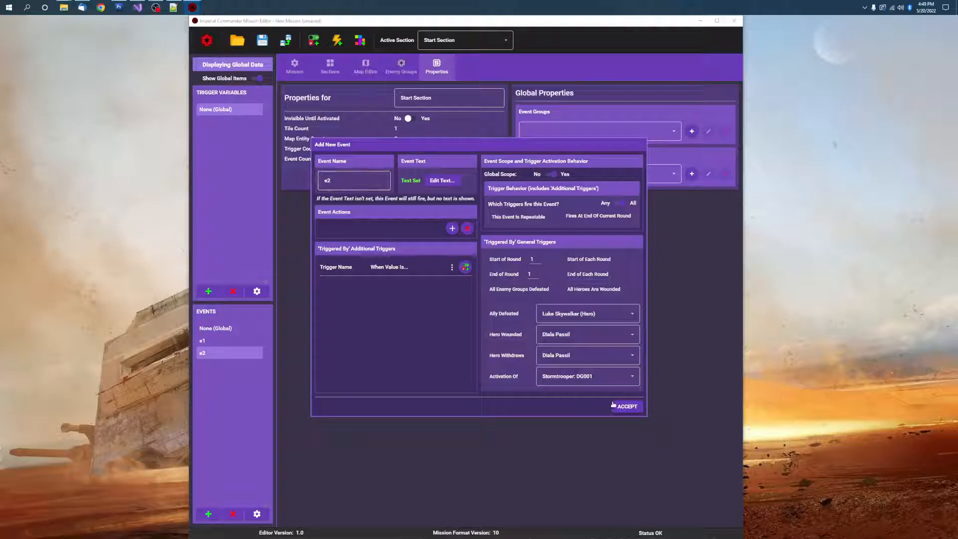
pyautogui.click(442, 180)
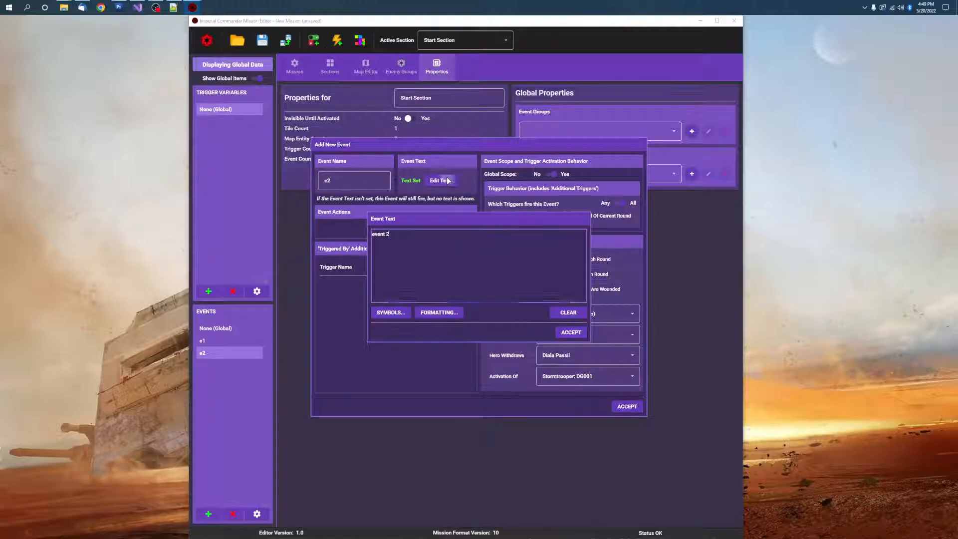
pyautogui.click(571, 333)
pyautogui.click(626, 406)
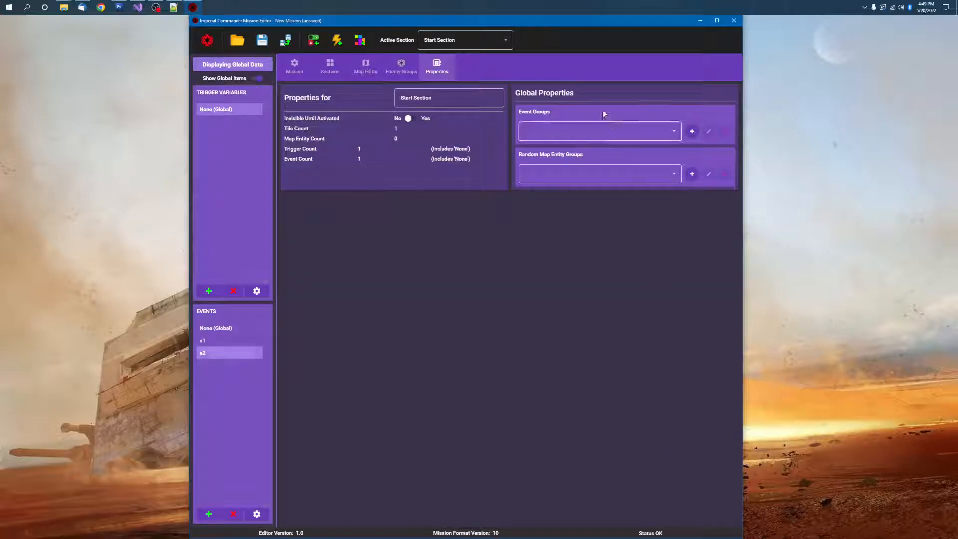
# - Create an event group with the default name and add the events e1 and e2 to it
pyautogui.click(691, 131)
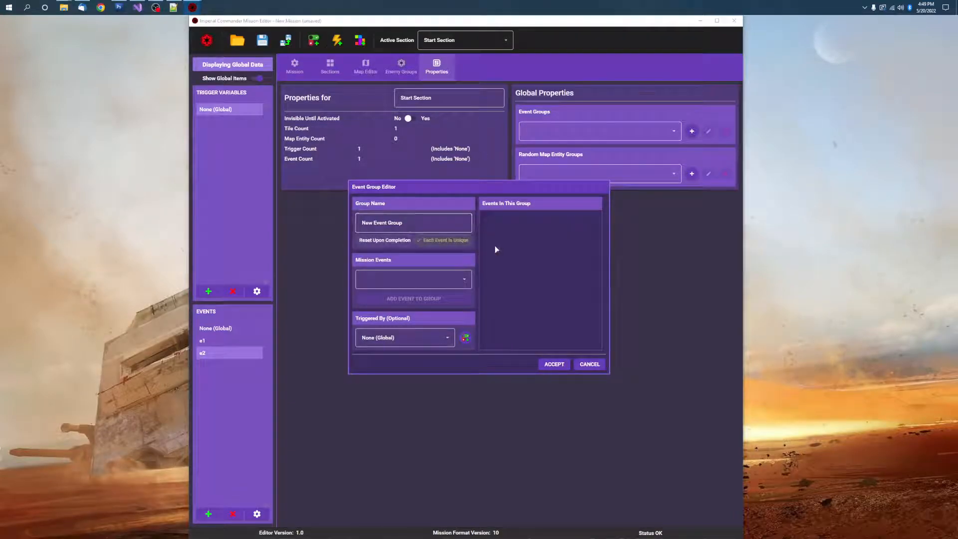
pyautogui.click(438, 278)
pyautogui.click(387, 311)
pyautogui.click(429, 299)
pyautogui.click(407, 280)
pyautogui.click(376, 322)
pyautogui.click(439, 299)
pyautogui.click(555, 363)
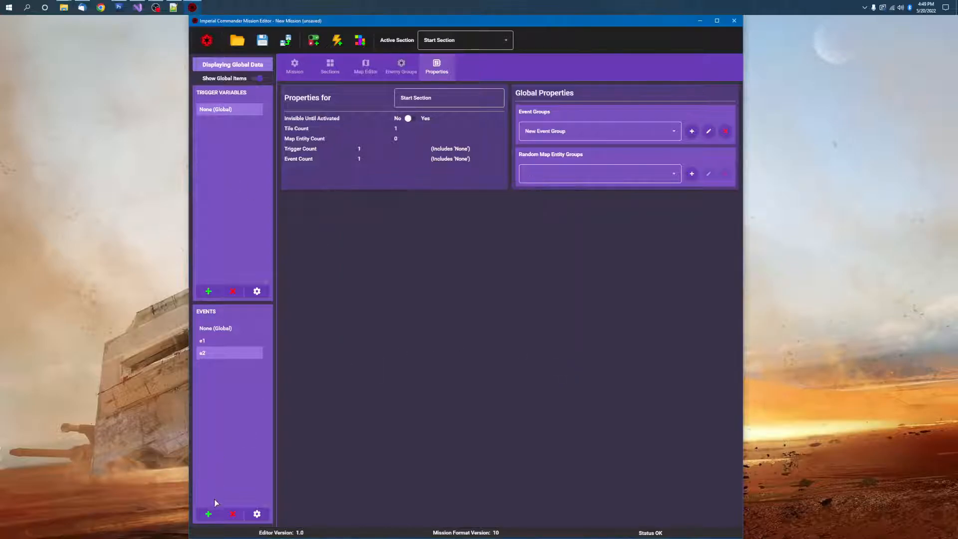
pyautogui.click(209, 513)
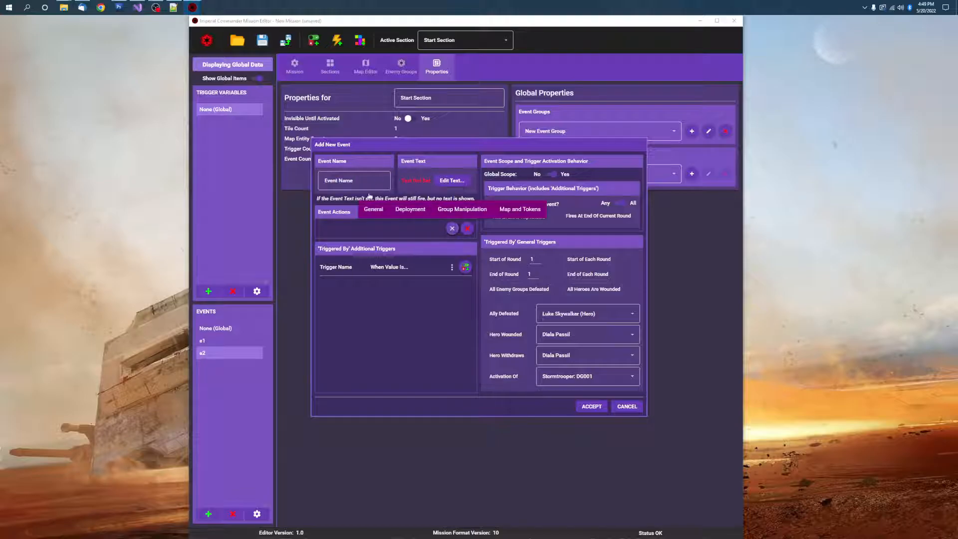
pyautogui.click(371, 211)
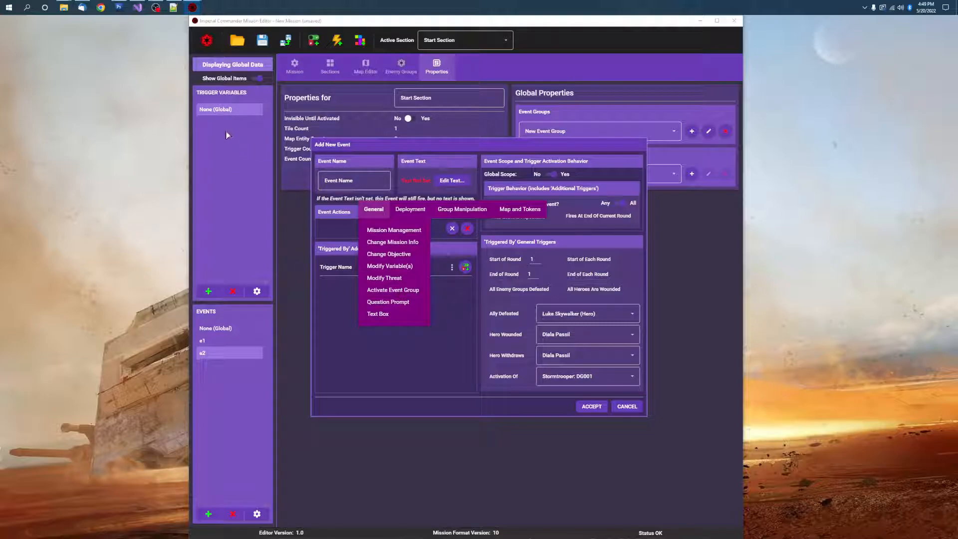
pyautogui.click(475, 146)
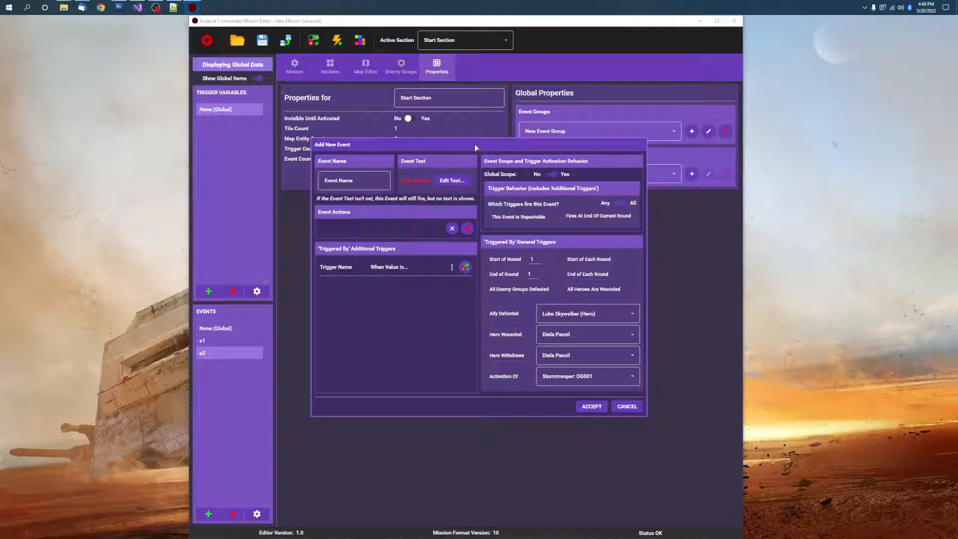
pyautogui.click(629, 407)
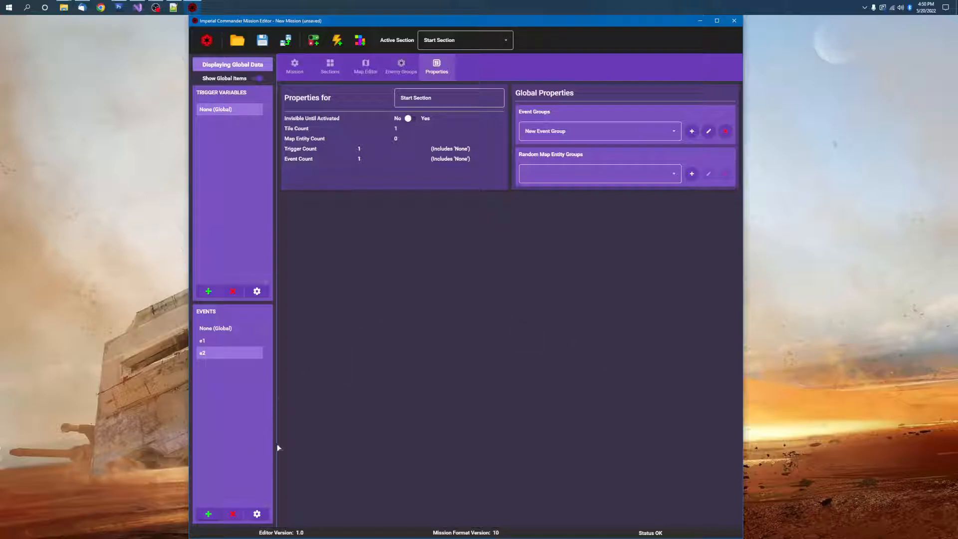
# - Add a terminal to the map and place it on the tile's lower-right corner square
pyautogui.click(365, 67)
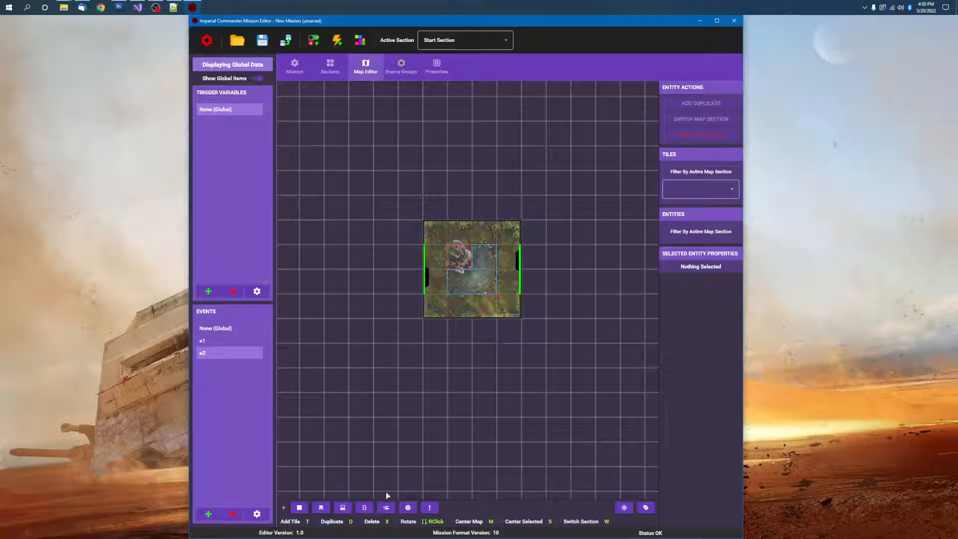
pyautogui.click(342, 507)
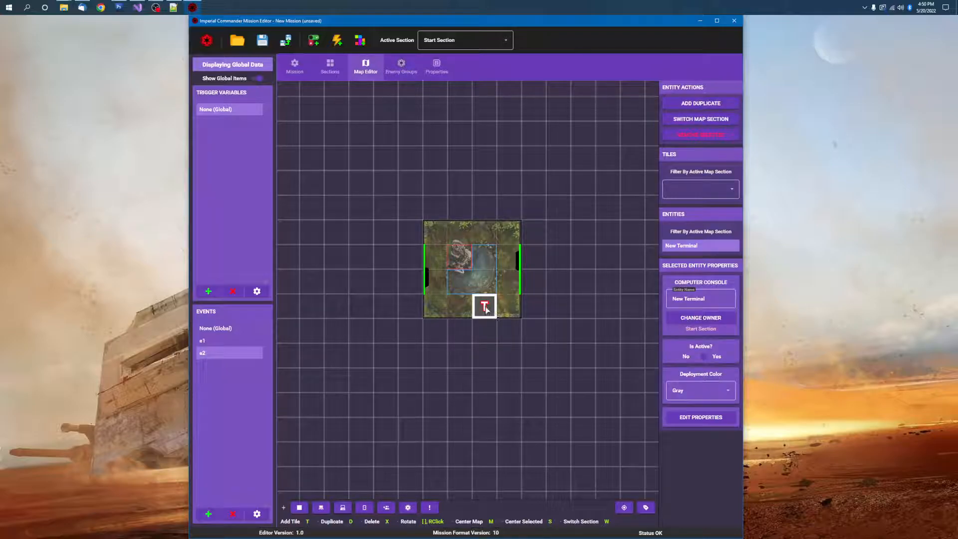
pyautogui.moveTo(486, 309); pyautogui.dragTo(509, 308)
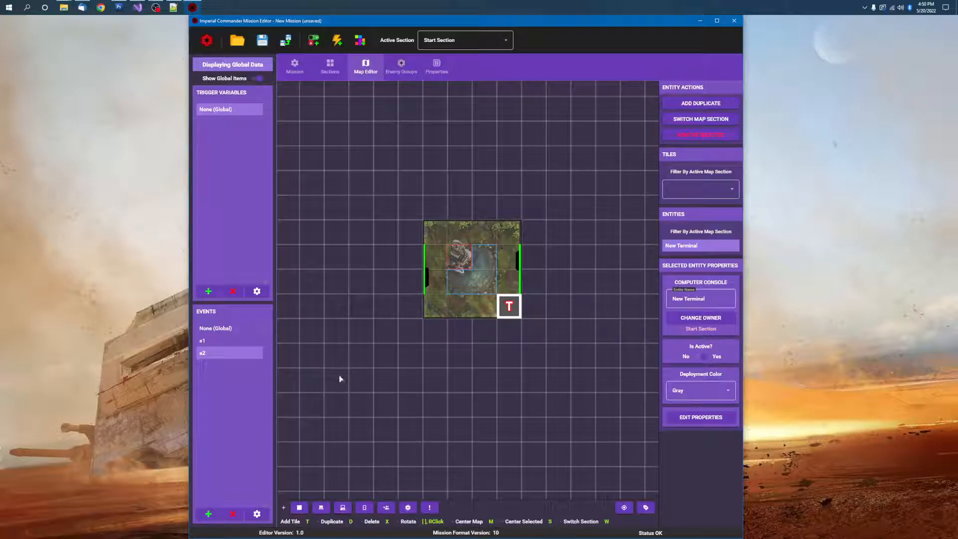
# - Add a global event named "terminal event" with an Activate Event Group action targeting New Event Group
pyautogui.click(209, 513)
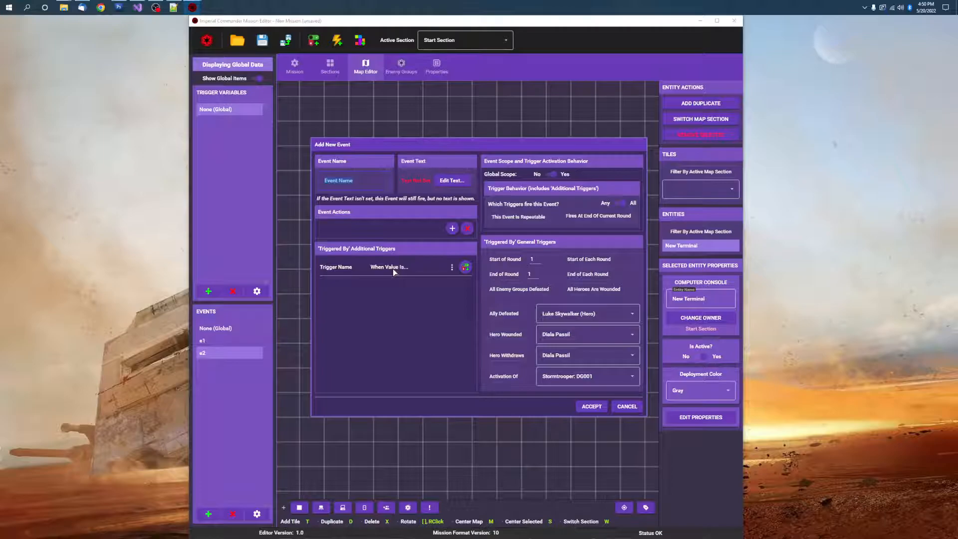
pyautogui.write('terminal event')
pyautogui.click(452, 228)
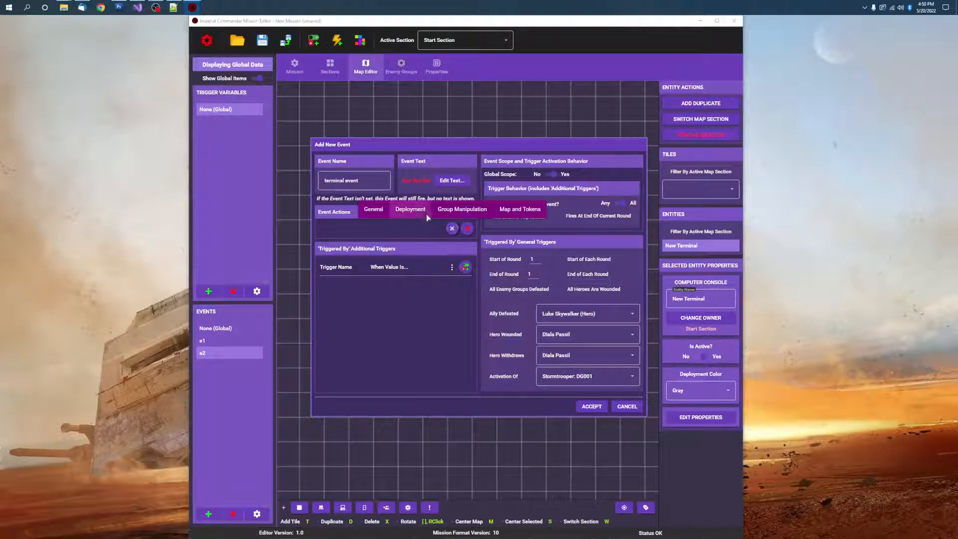
pyautogui.moveTo(376, 211)
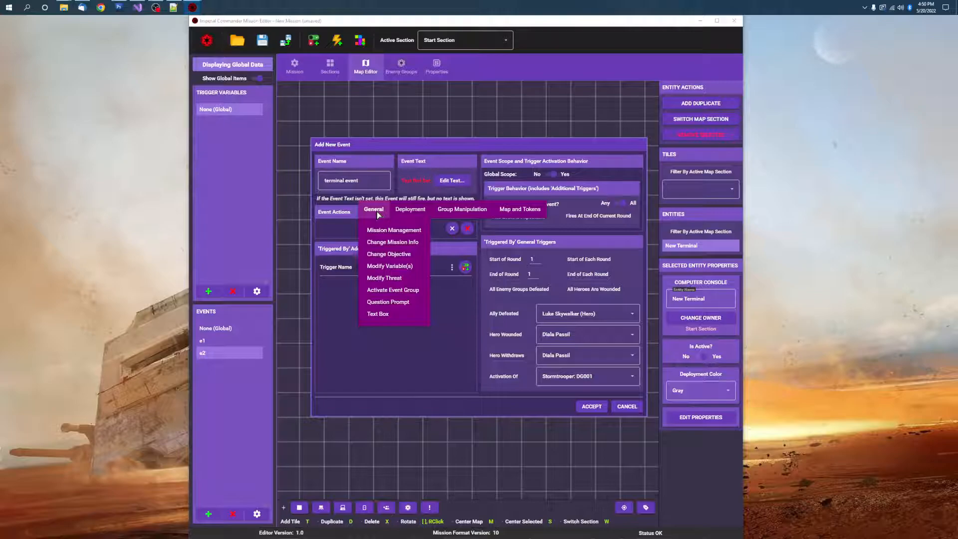
pyautogui.click(392, 290)
pyautogui.click(437, 273)
pyautogui.click(437, 293)
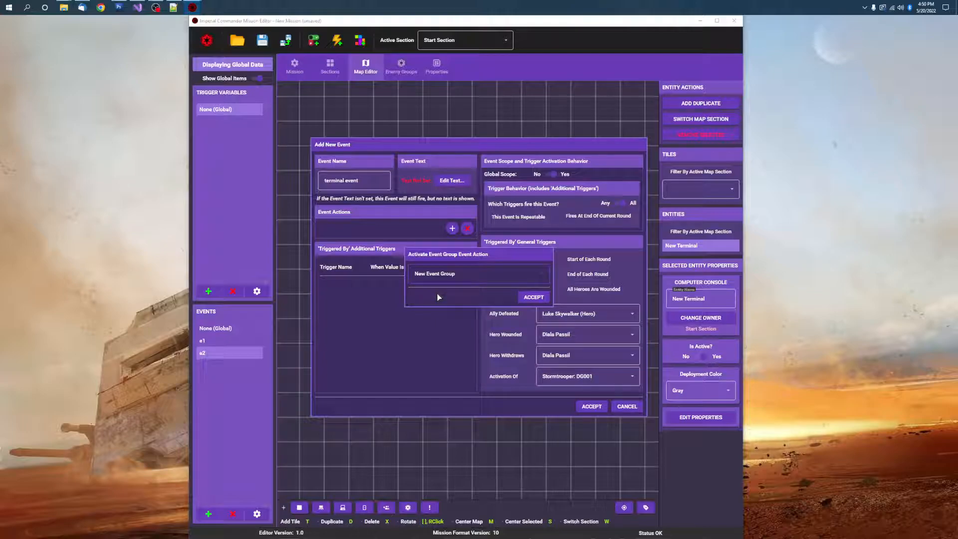
pyautogui.click(530, 297)
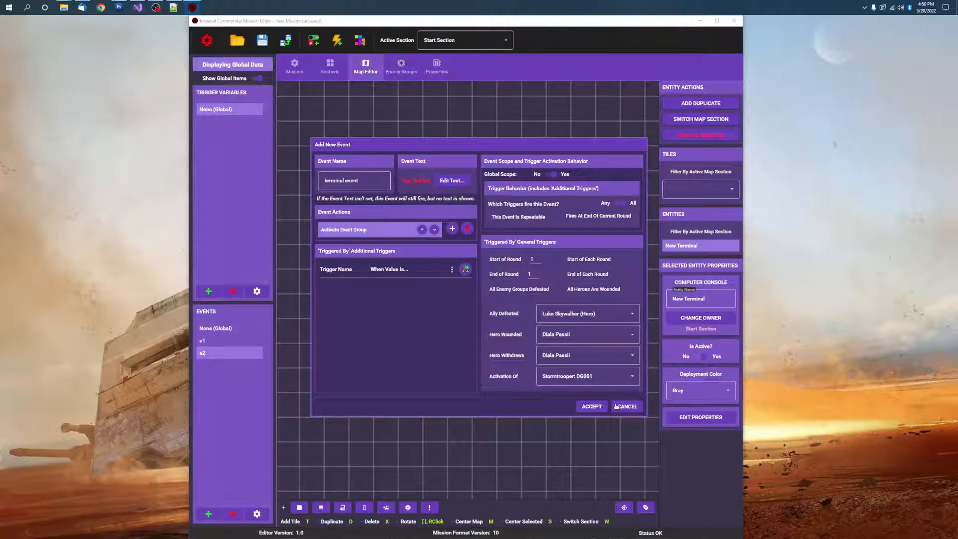
pyautogui.click(592, 406)
# - Give the terminal the description "click me" and a button labelled CLICK that fires the terminal event
pyautogui.doubleClick(510, 304)
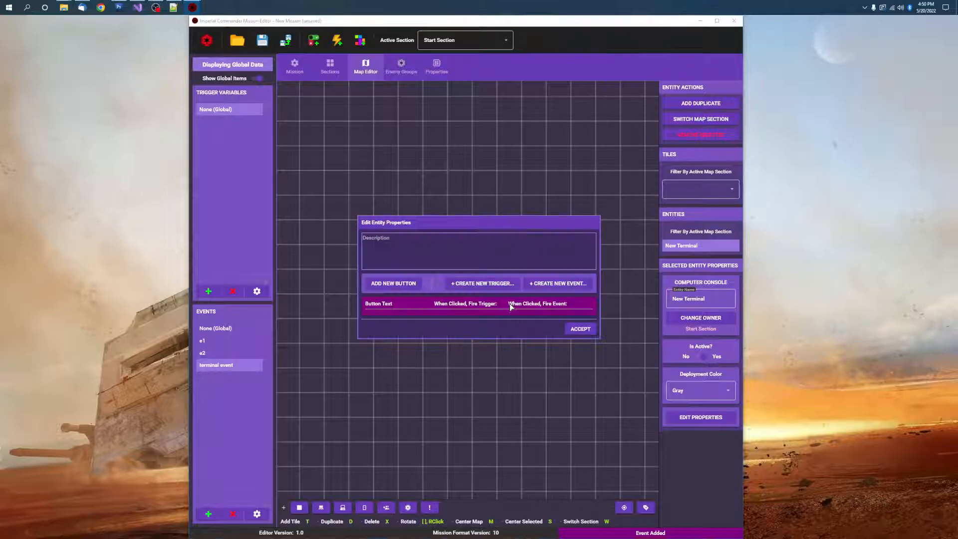
pyautogui.write('click me')
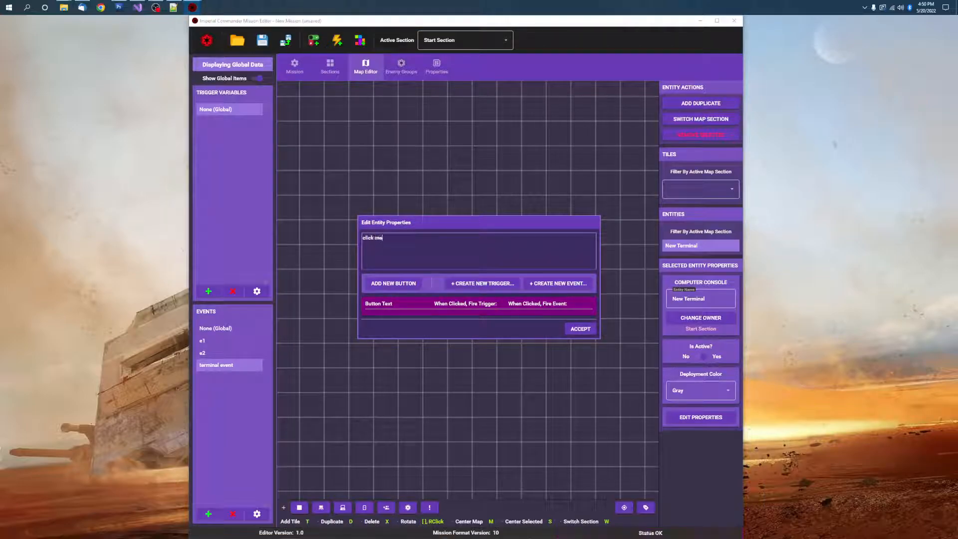
pyautogui.click(392, 283)
pyautogui.click(398, 323)
pyautogui.write('CLICK')
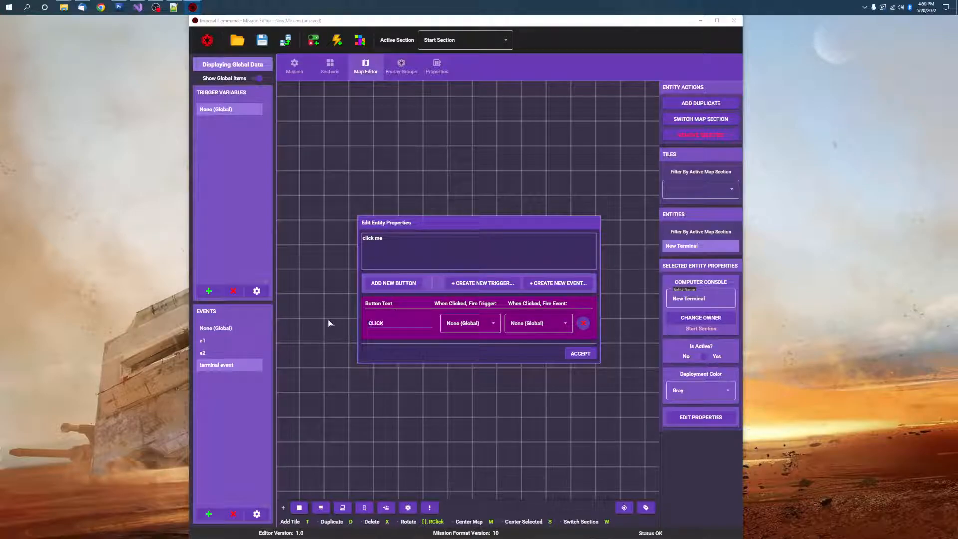
pyautogui.click(513, 323)
pyautogui.click(531, 368)
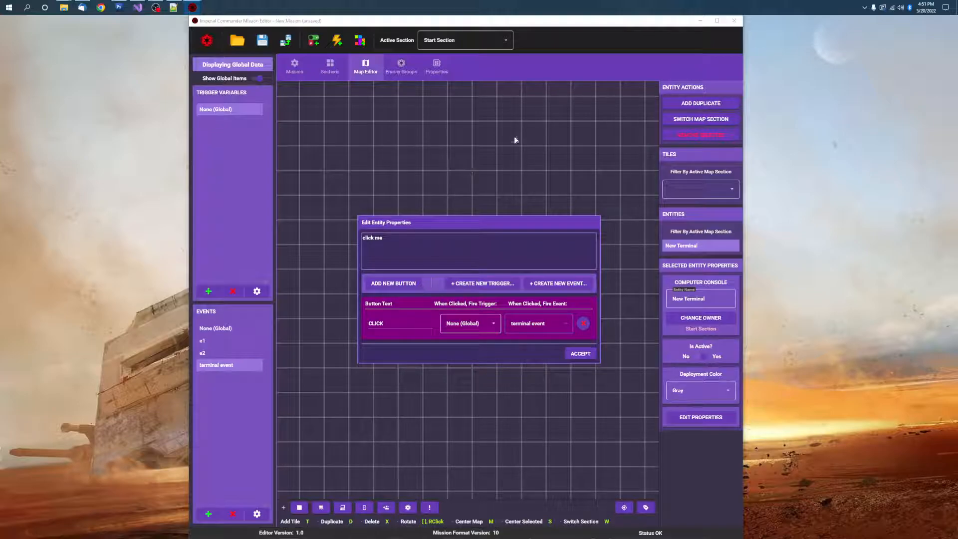
pyautogui.click(575, 352)
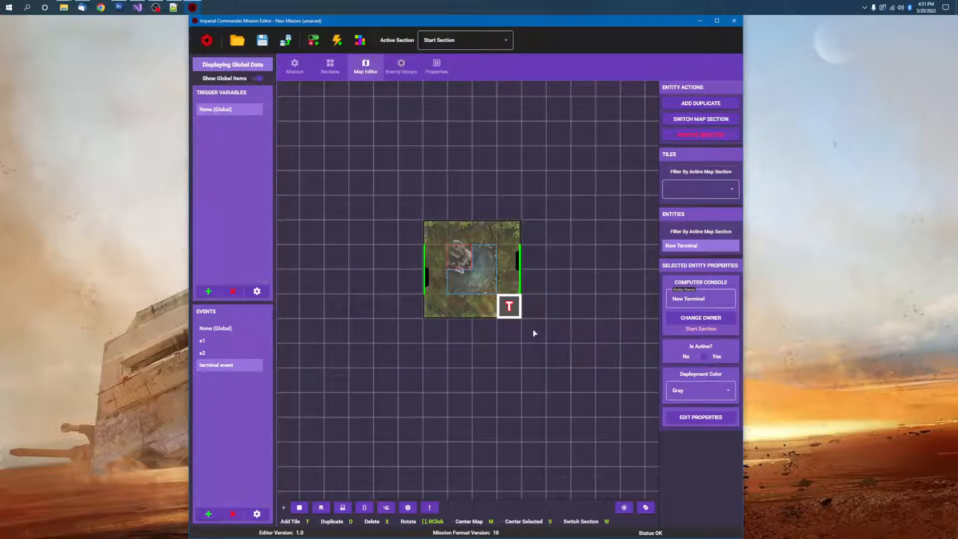
pyautogui.click(439, 72)
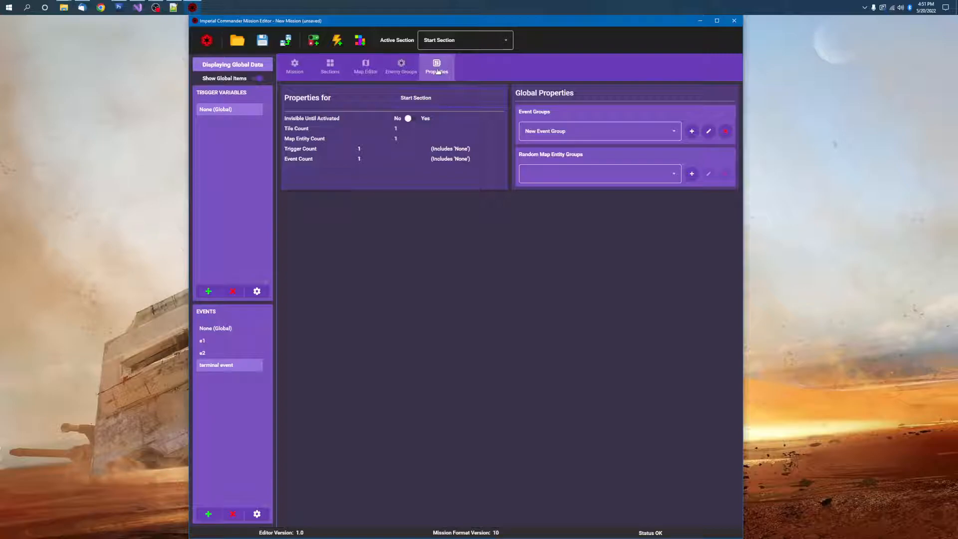
pyautogui.click(693, 173)
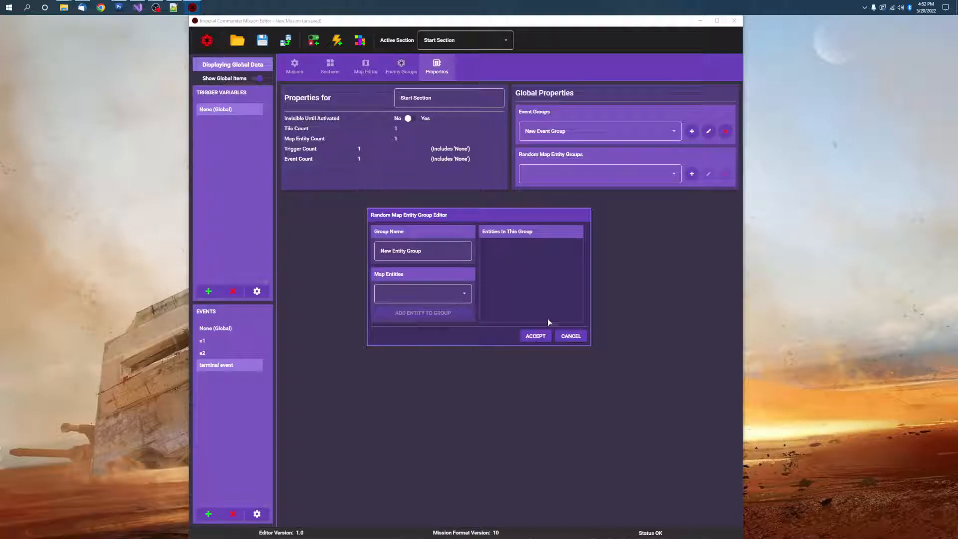
pyautogui.click(569, 336)
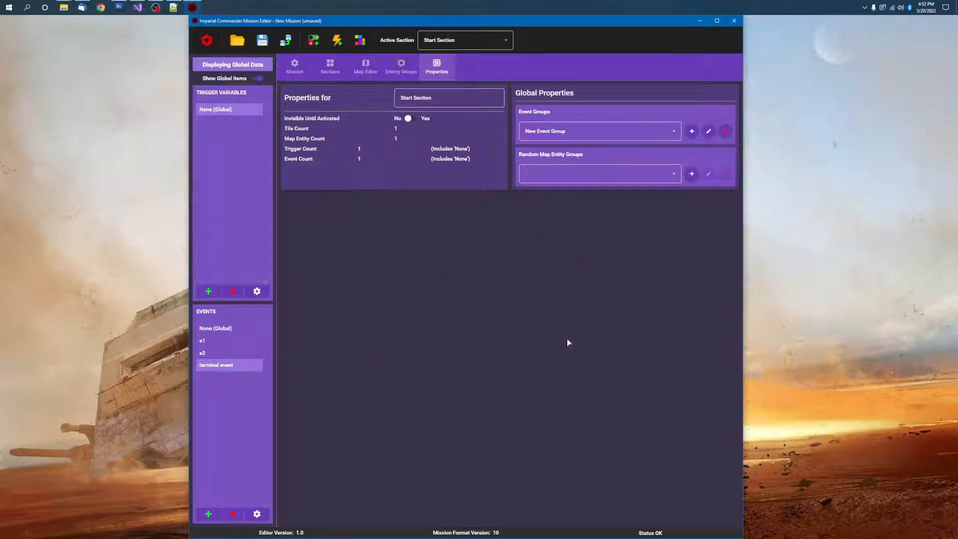
# - Add a crate on the tile's upper-left corner square and set its deployment color to Blue
pyautogui.click(365, 66)
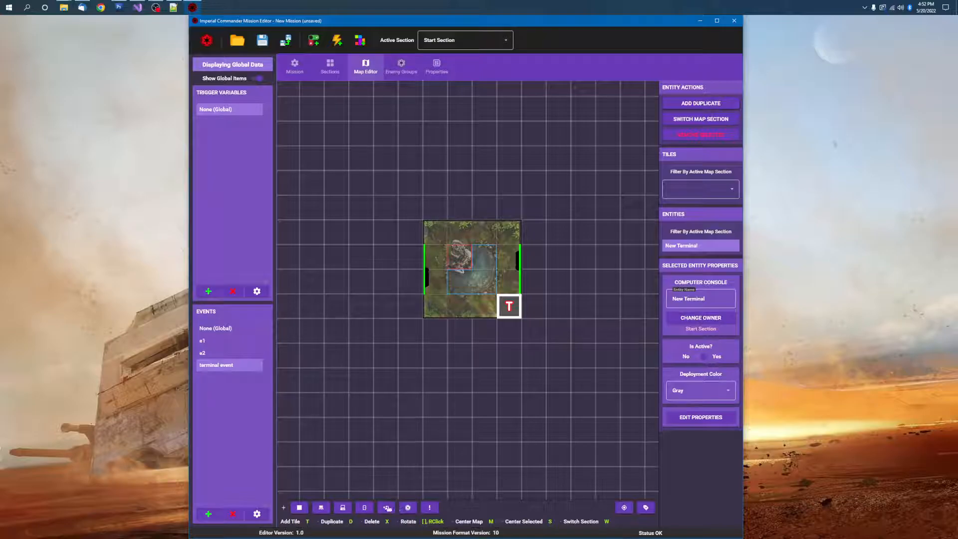
pyautogui.click(321, 507)
pyautogui.moveTo(483, 306); pyautogui.dragTo(435, 232)
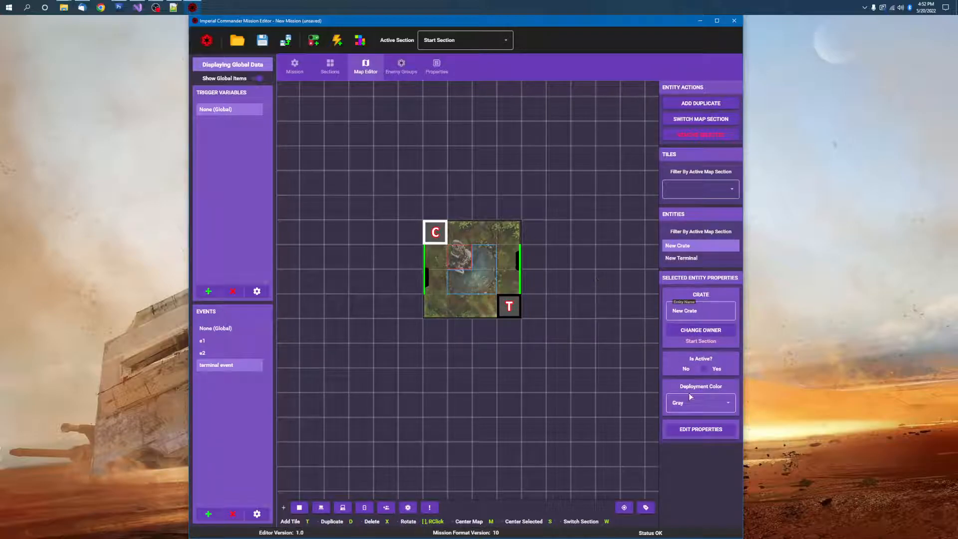
pyautogui.click(707, 408)
pyautogui.click(686, 448)
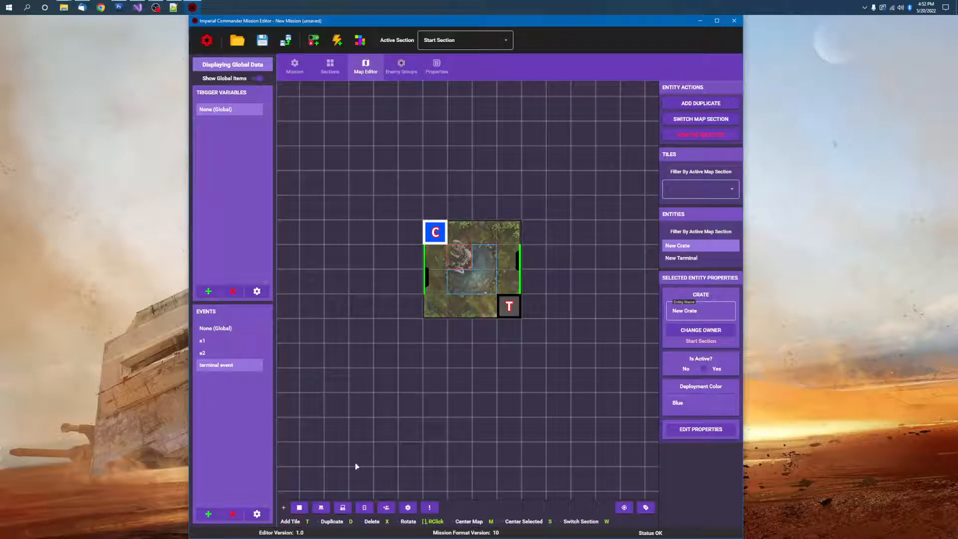
# - Duplicate the blue crate onto the tile's upper-right corner square and set the copy's deployment color to Red
pyautogui.press('d')
pyautogui.moveTo(460, 257); pyautogui.dragTo(509, 232)
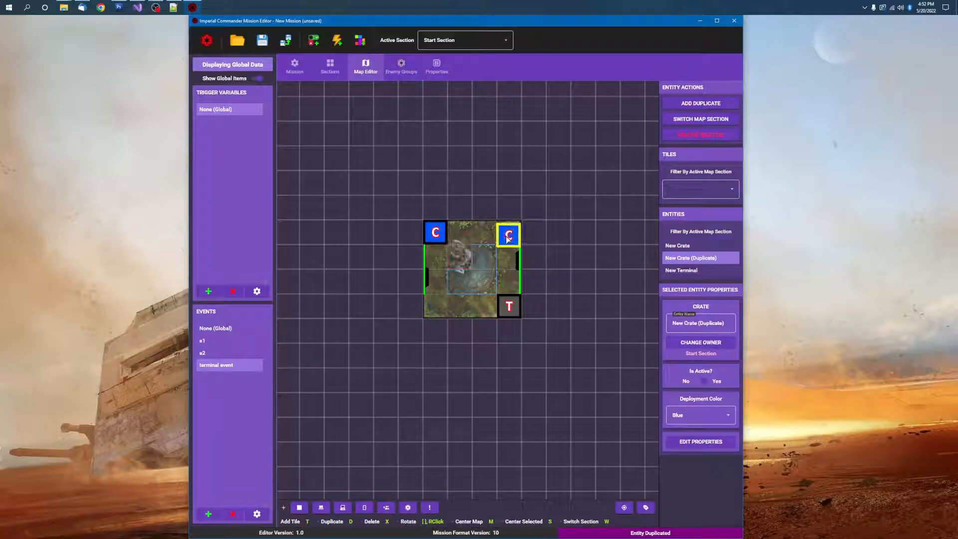
pyautogui.click(683, 415)
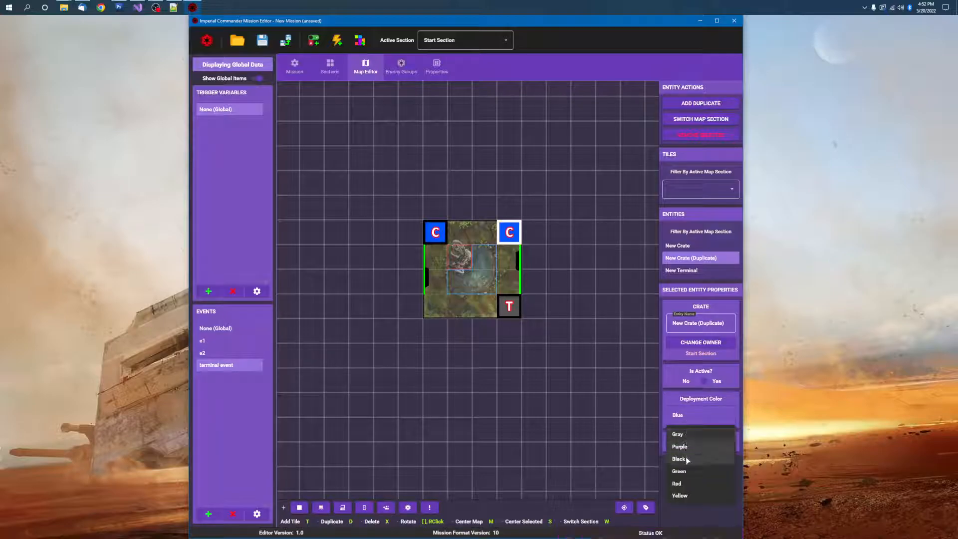
pyautogui.click(684, 480)
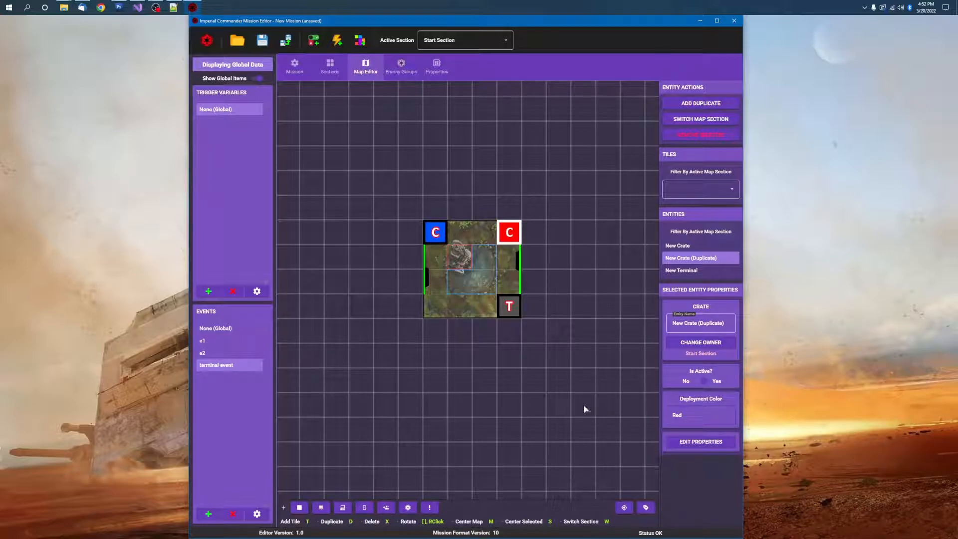
# - Rename the duplicated red crate entity as "red crate"
pyautogui.click(694, 326)
pyautogui.hotkey('ctrl', 'a')
pyautogui.write('red cr')
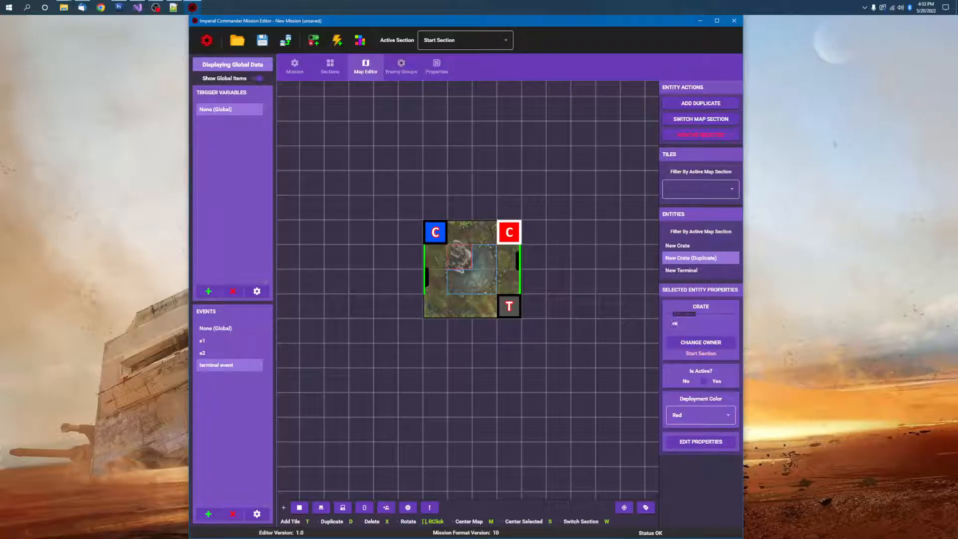
pyautogui.write('ate')
pyautogui.press('Return')
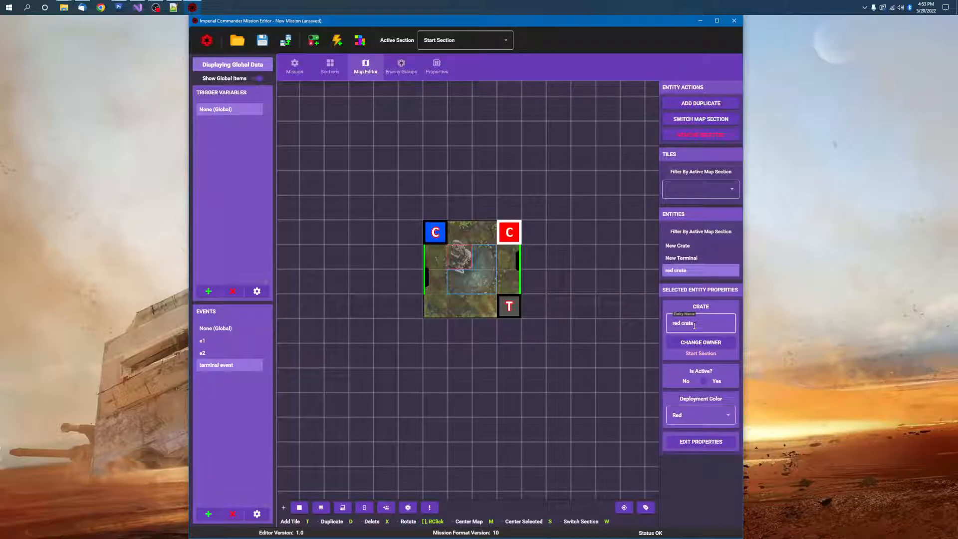
# - Rename the crate on the tile's upper-left corner square as "blue crate"
pyautogui.click(443, 242)
pyautogui.click(716, 322)
pyautogui.hotkey('ctrl', 'a')
pyautogui.write('blue crate')
pyautogui.press('Return')
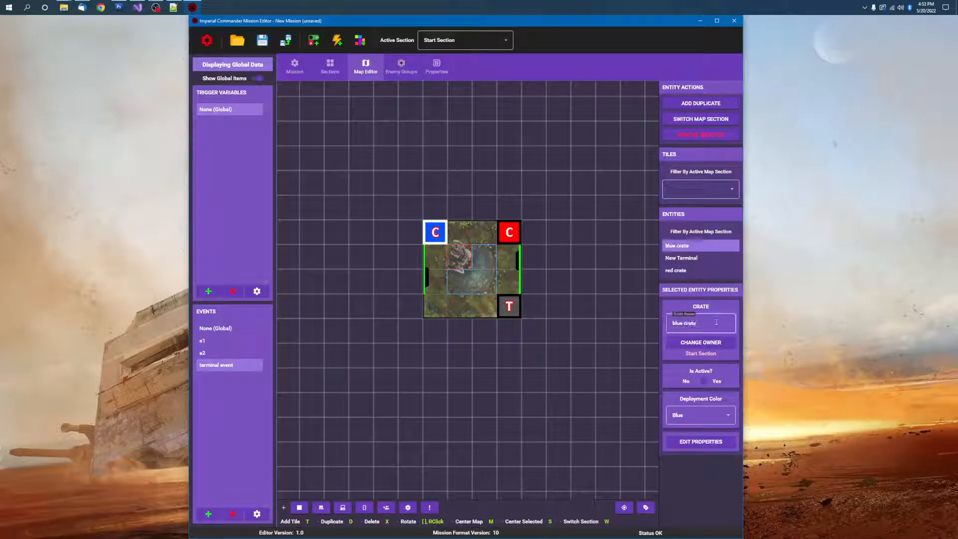
# - Create a random map entity group with the default name New Entity Group containing the blue crate and the red crate
pyautogui.click(437, 67)
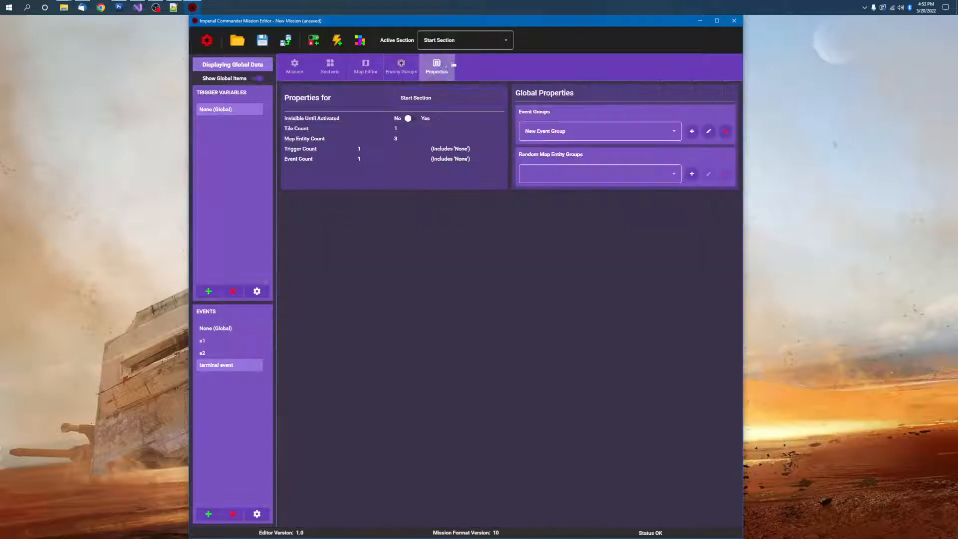
pyautogui.click(691, 175)
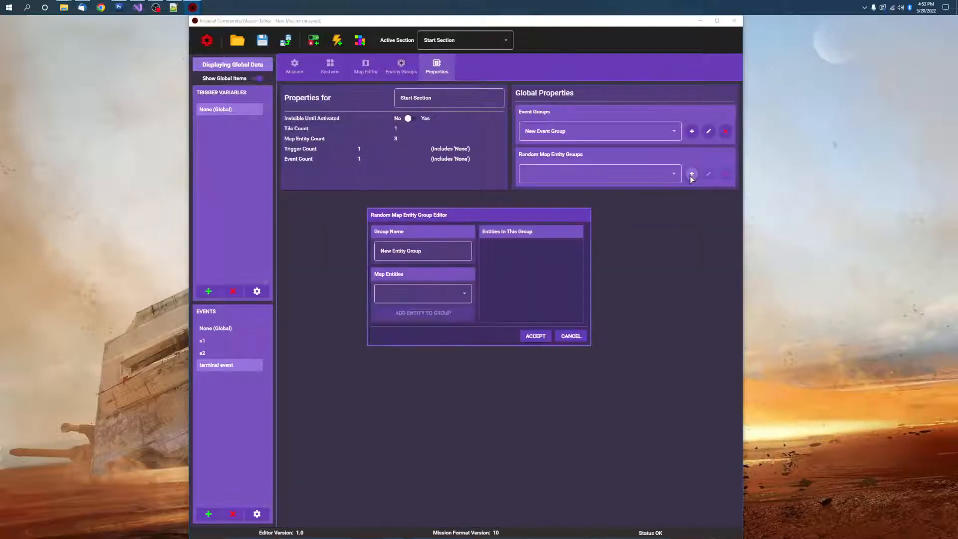
pyautogui.click(411, 293)
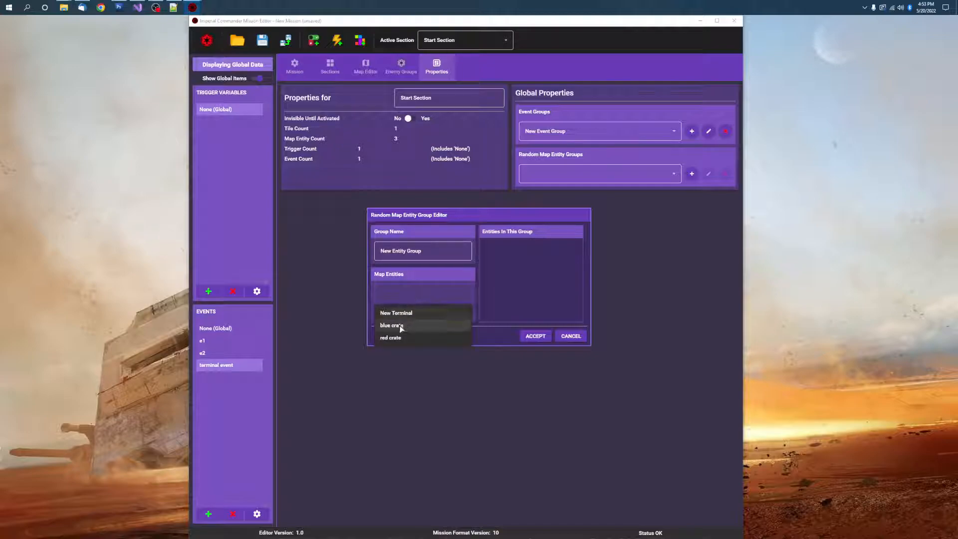
pyautogui.click(394, 325)
pyautogui.click(417, 300)
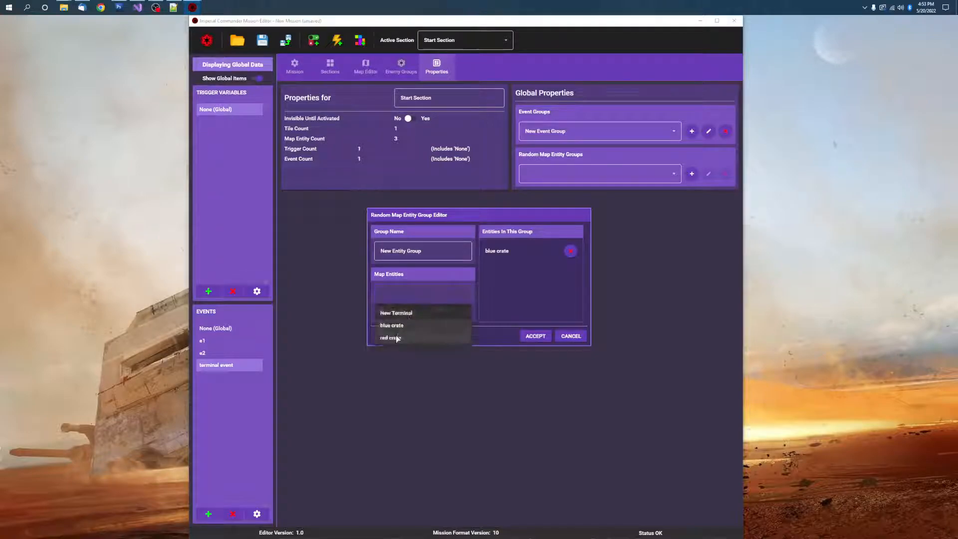
pyautogui.click(391, 338)
pyautogui.click(417, 312)
pyautogui.click(529, 336)
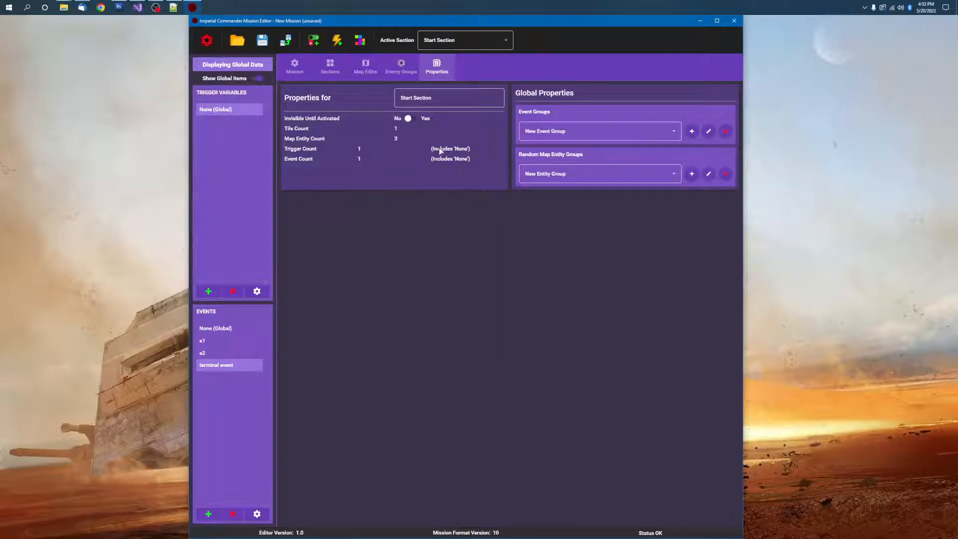
# - Make the terminal event repeatable and save the mission
pyautogui.click(400, 67)
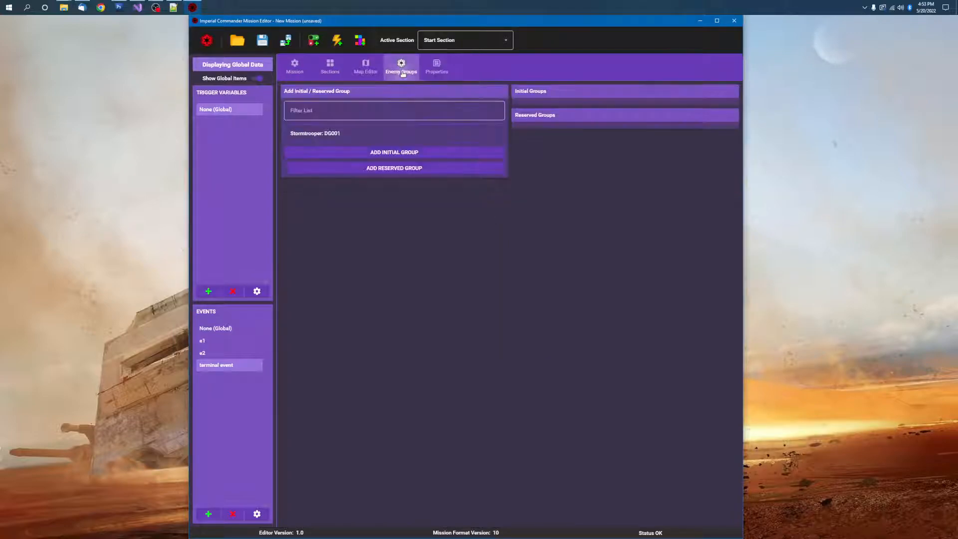
pyautogui.click(365, 66)
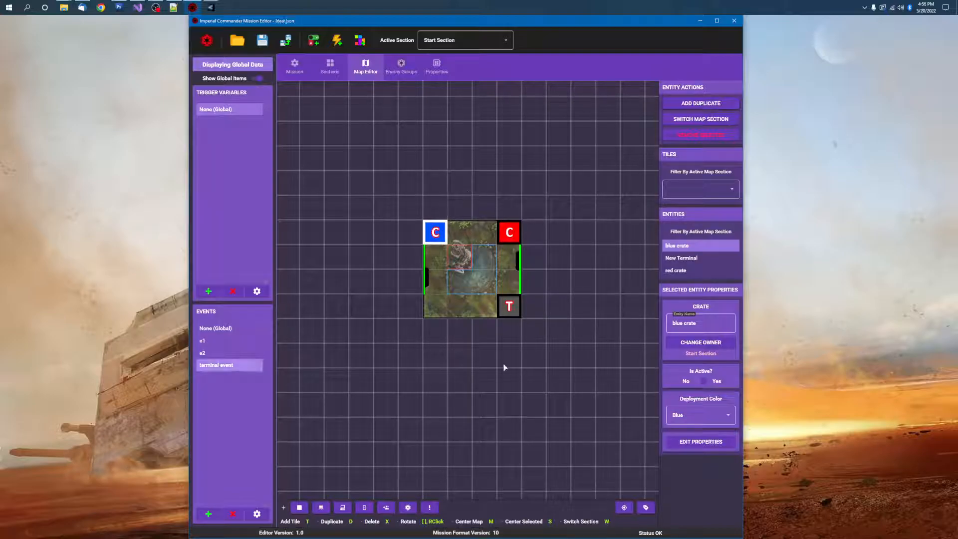
pyautogui.doubleClick(234, 365)
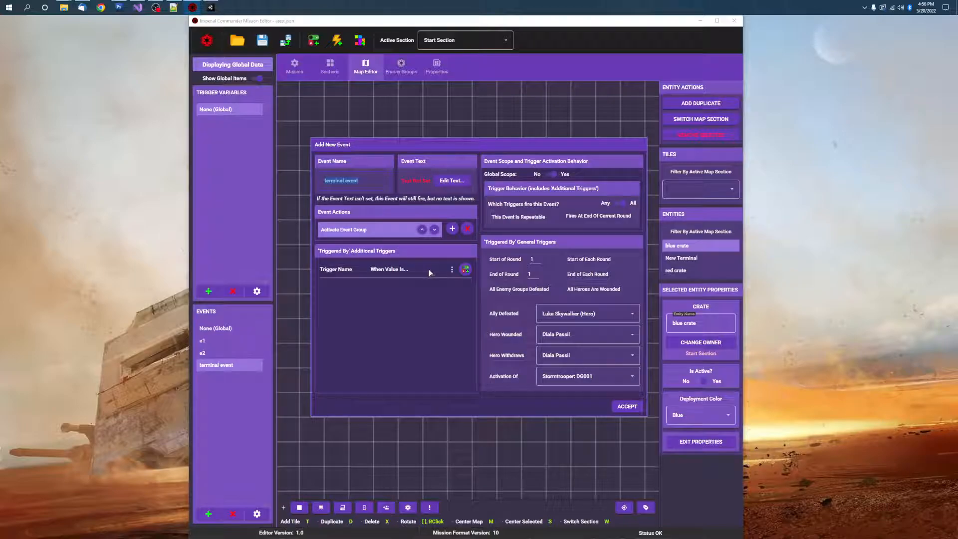
pyautogui.click(532, 221)
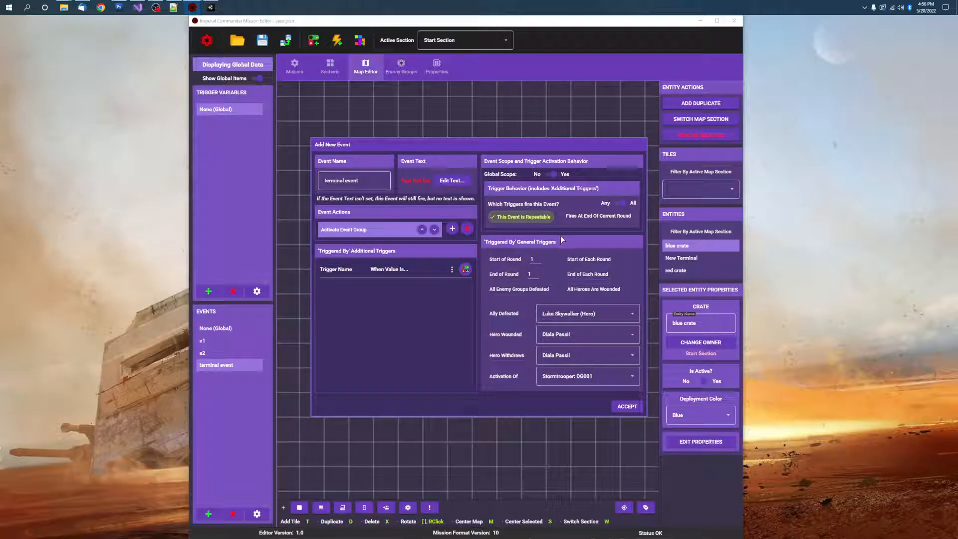
pyautogui.click(627, 406)
pyautogui.click(262, 40)
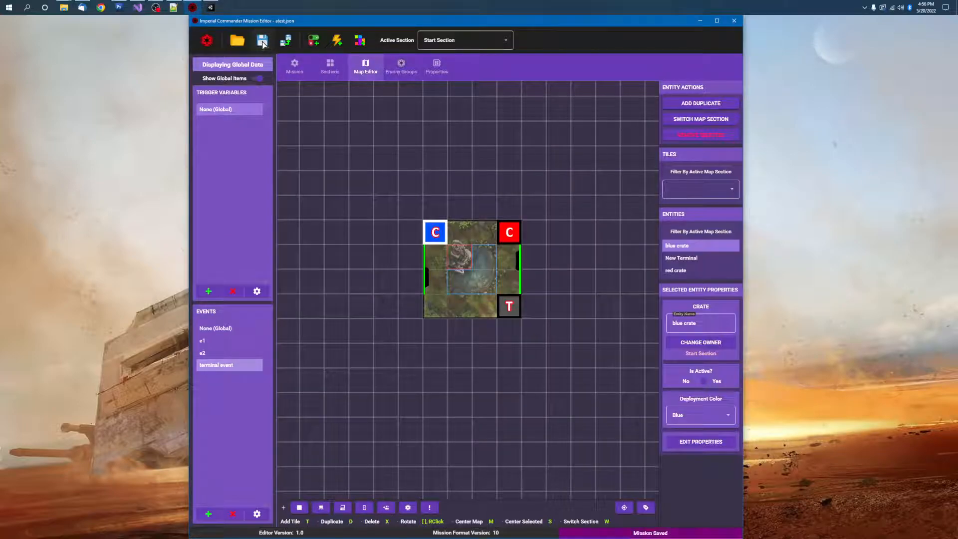
# - Switch to the Unity editor with the ImperialCommander2 project and maximize the Game view
pyautogui.click(210, 7)
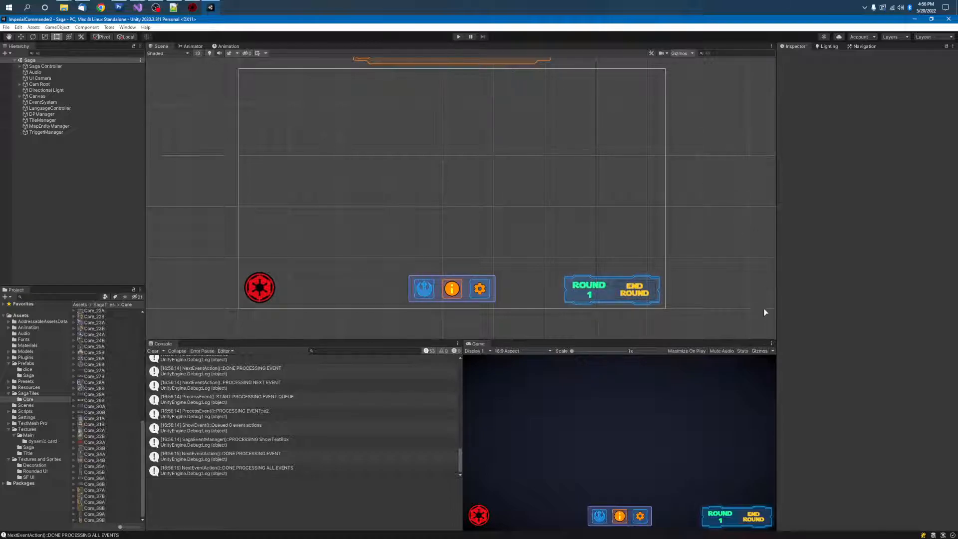
pyautogui.click(771, 344)
pyautogui.click(793, 369)
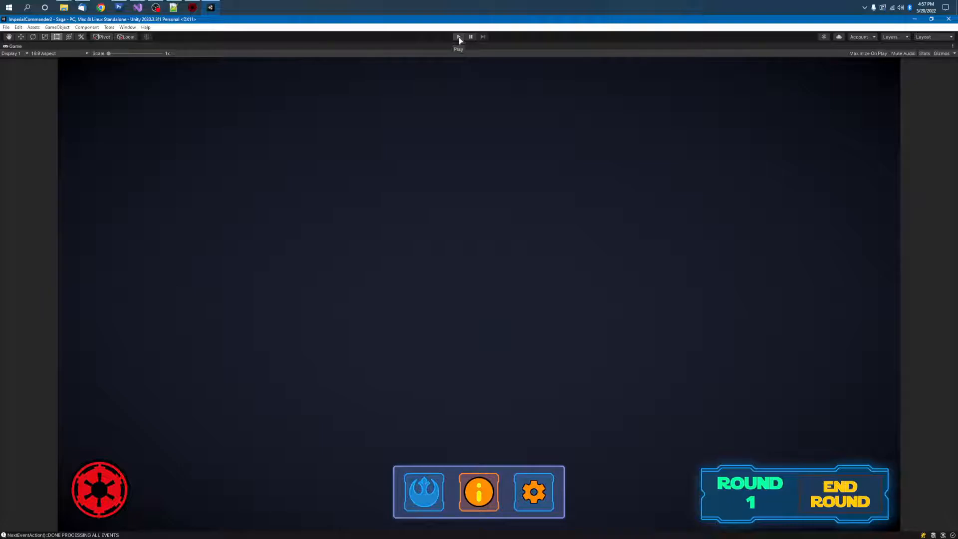
# - Run the mission in Unity's Play mode and compare the crates' positions with the mission editor's map
pyautogui.click(193, 8)
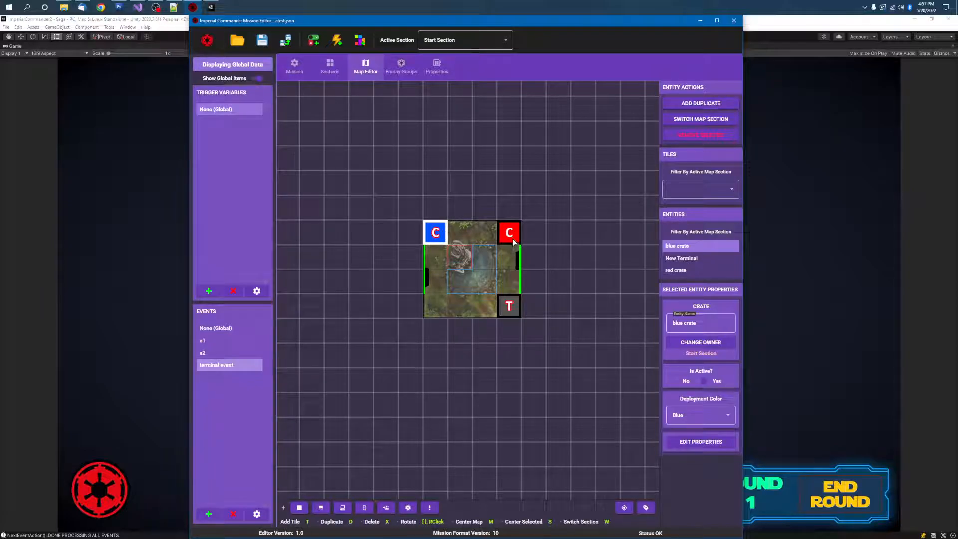
pyautogui.click(163, 23)
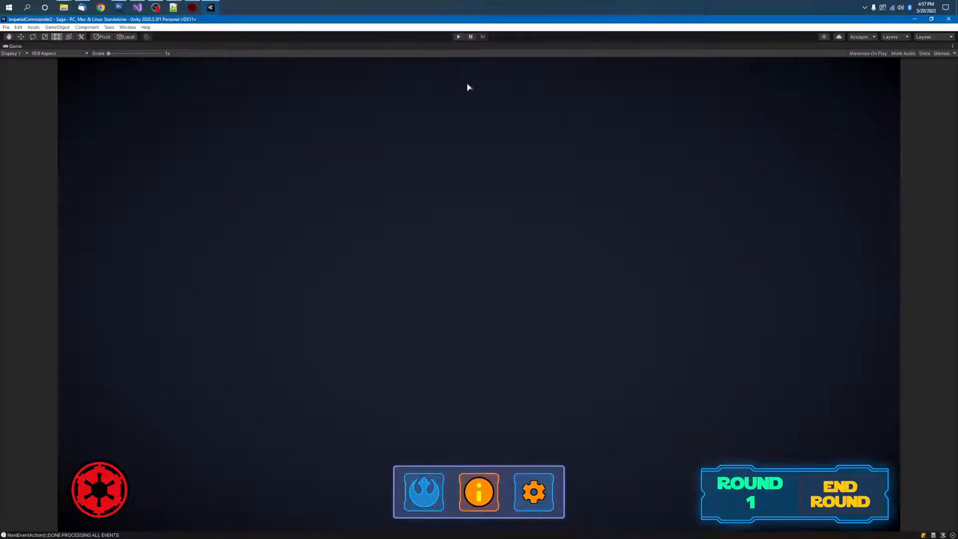
pyautogui.click(458, 37)
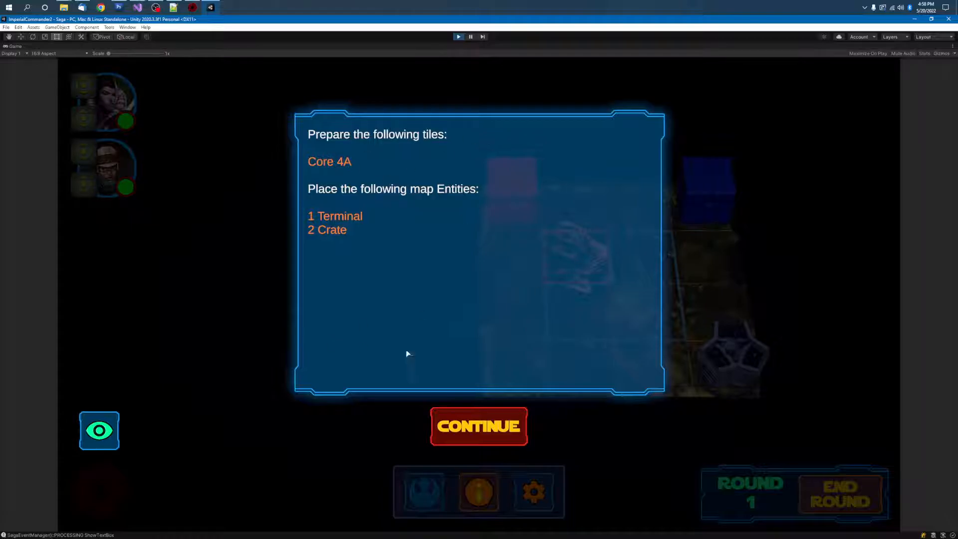
pyautogui.click(480, 421)
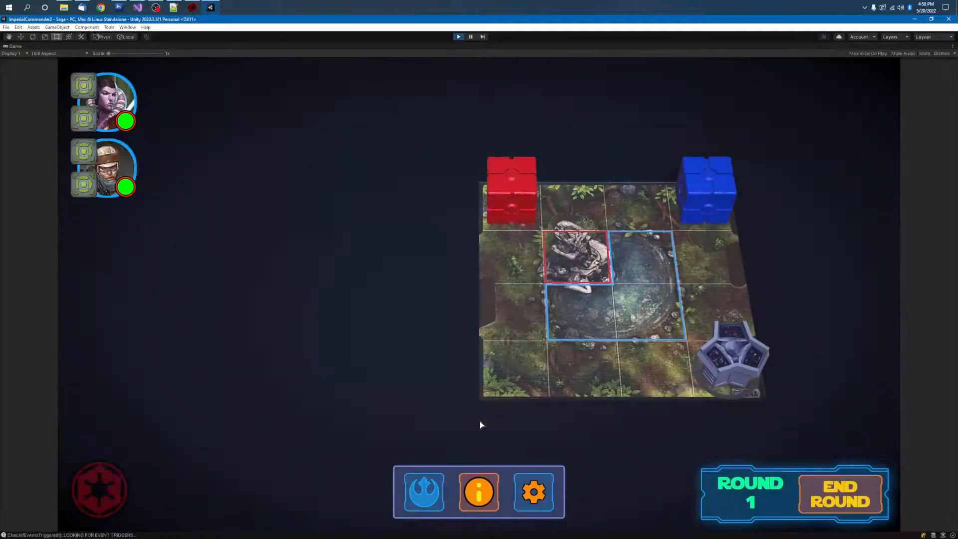
pyautogui.click(192, 7)
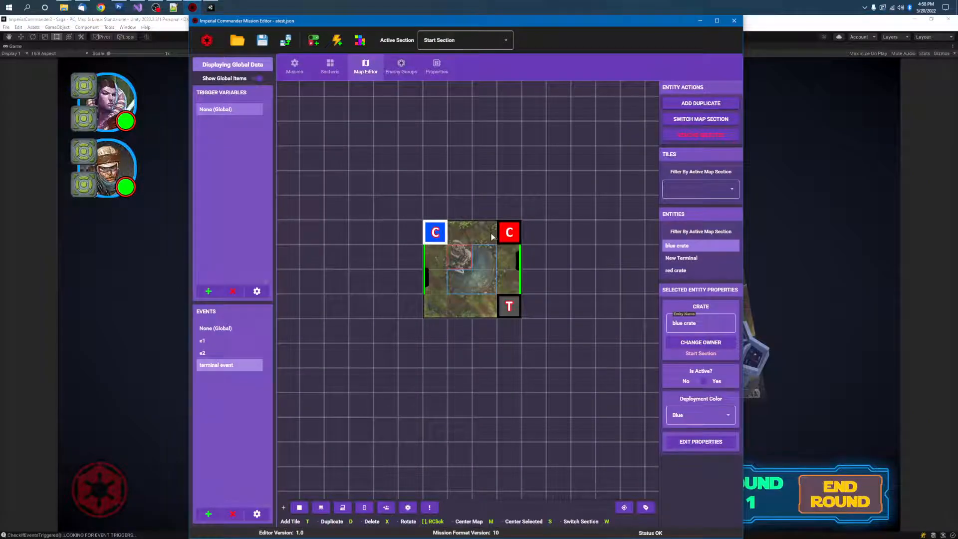
pyautogui.click(194, 5)
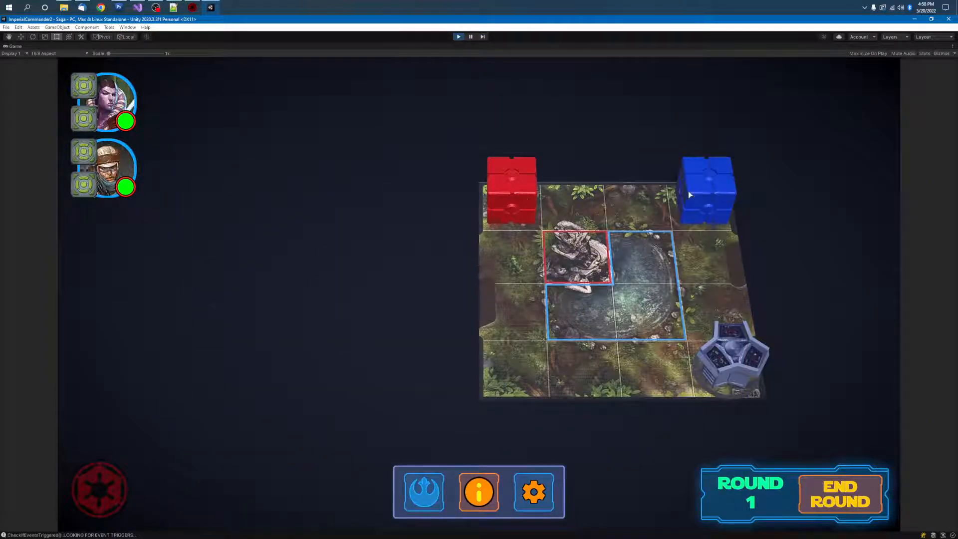
# - Restart the mission twice in Play mode, continuing past the setup message each time, to check the random crate placement
pyautogui.click(459, 37)
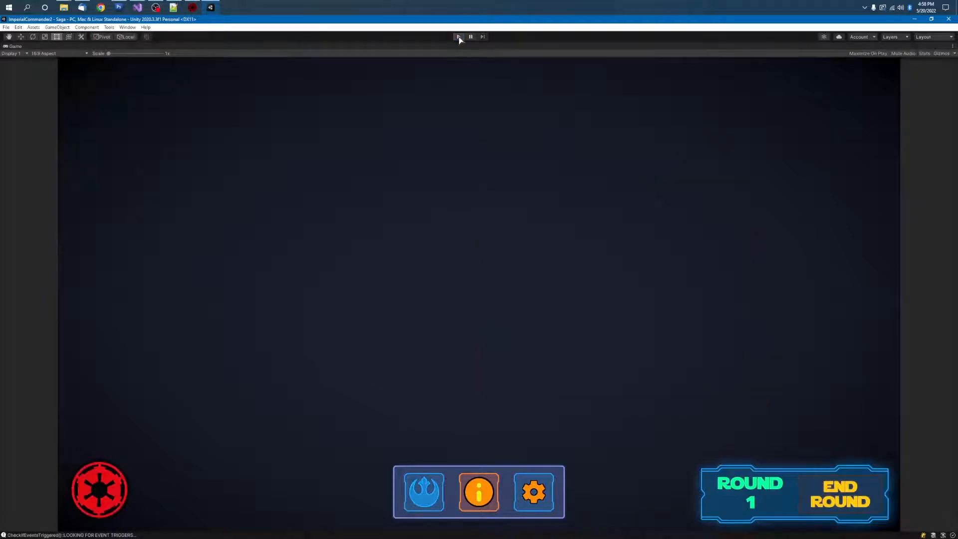
pyautogui.click(459, 37)
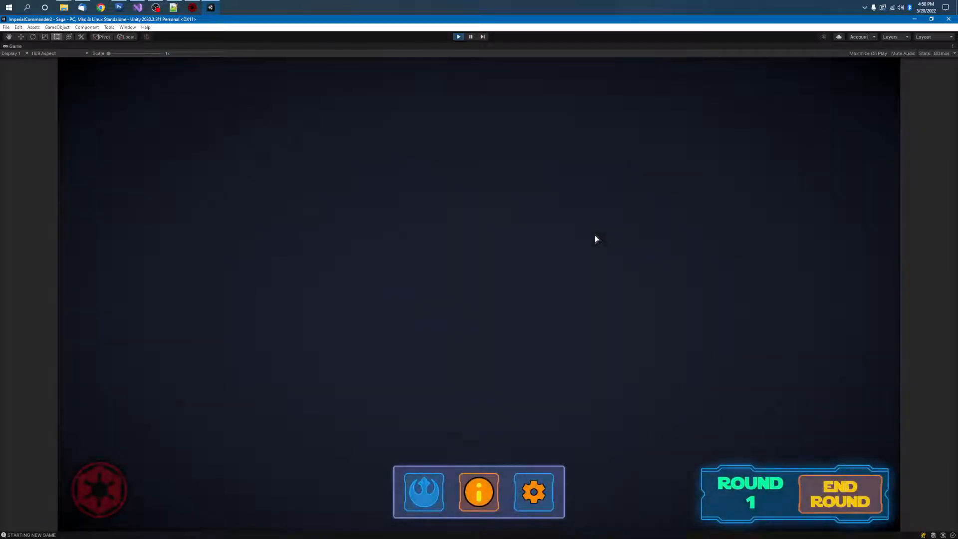
pyautogui.click(493, 425)
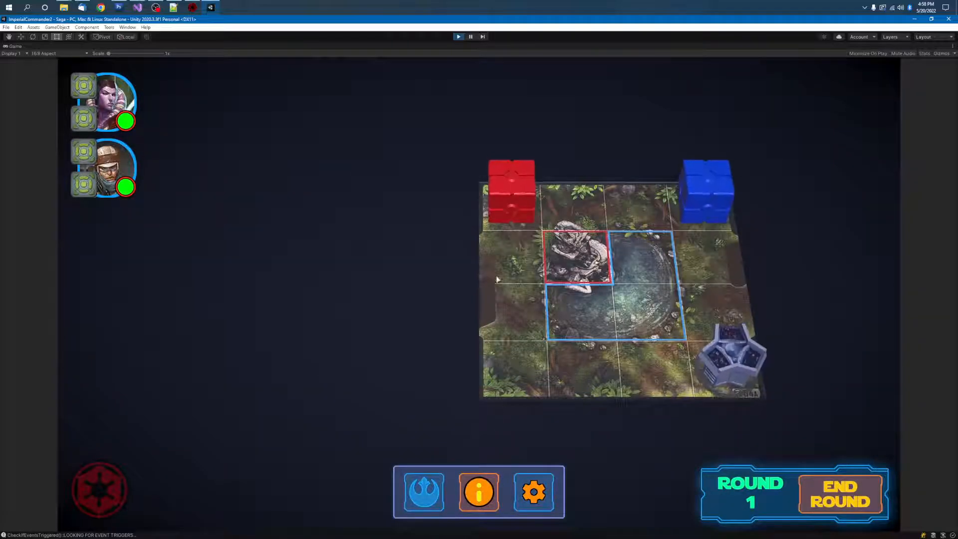
pyautogui.click(458, 36)
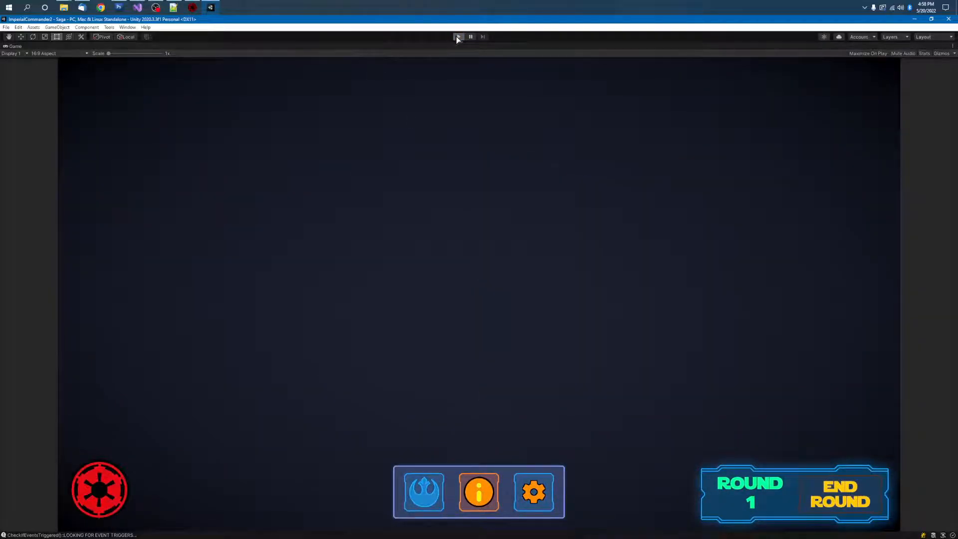
pyautogui.hotkey('ctrl', 'p')
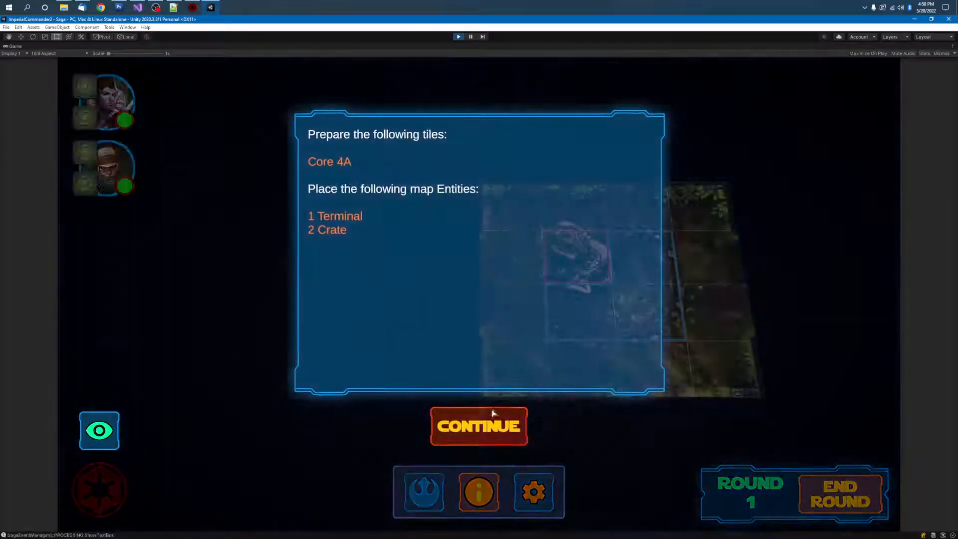
pyautogui.click(487, 418)
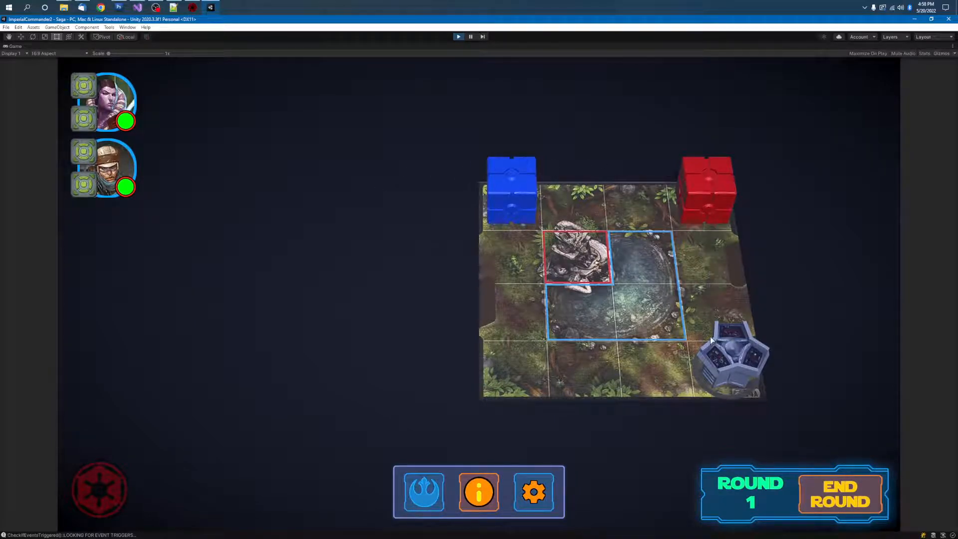
# - Bring the terminal into view, choose its CLICK option twice, and continue past each event's text
pyautogui.scroll(3, 722, 373)
pyautogui.moveTo(717, 372); pyautogui.dragTo(465, 326)
pyautogui.moveTo(464, 325)
pyautogui.mouseDown(button='right')
pyautogui.moveTo(539, 359)
pyautogui.moveTo(461, 335)
pyautogui.mouseUp(button='right')
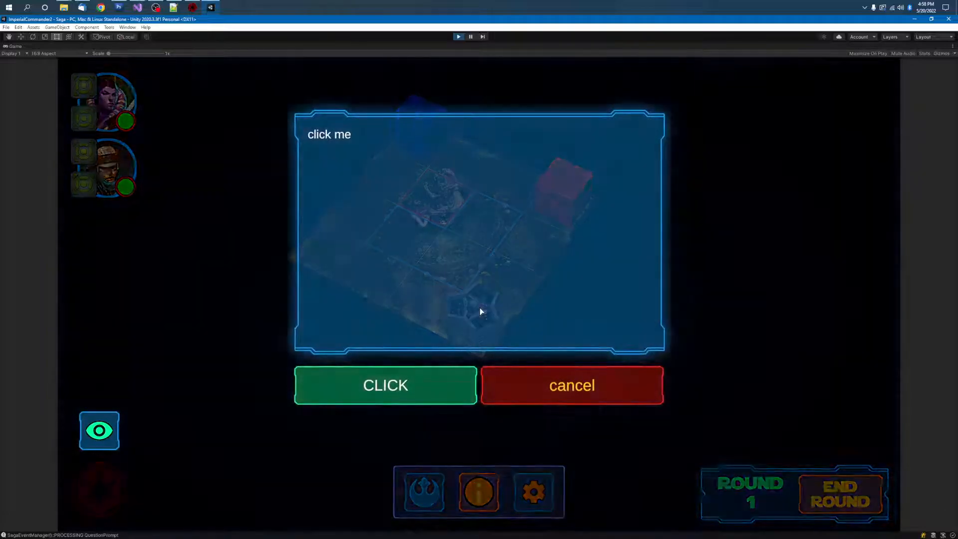
pyautogui.click(381, 386)
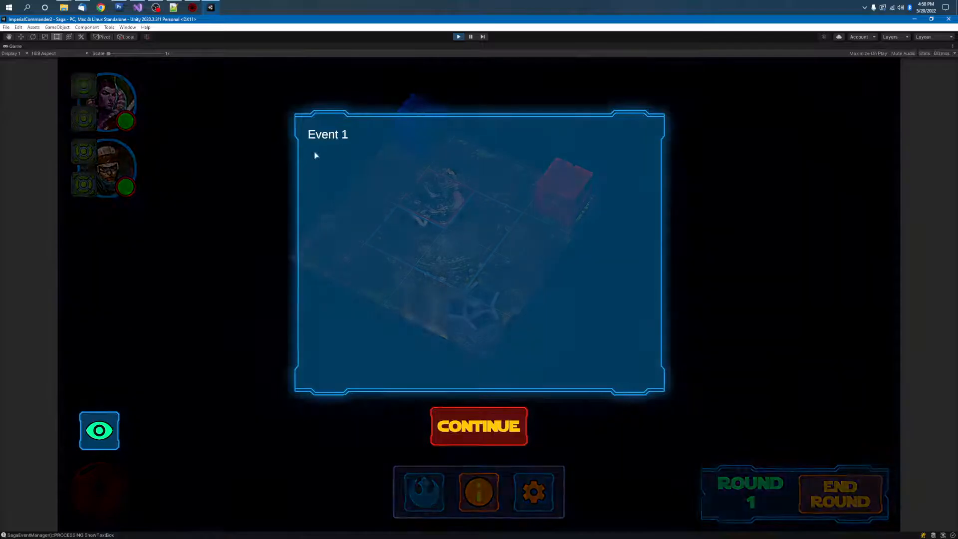
pyautogui.click(478, 426)
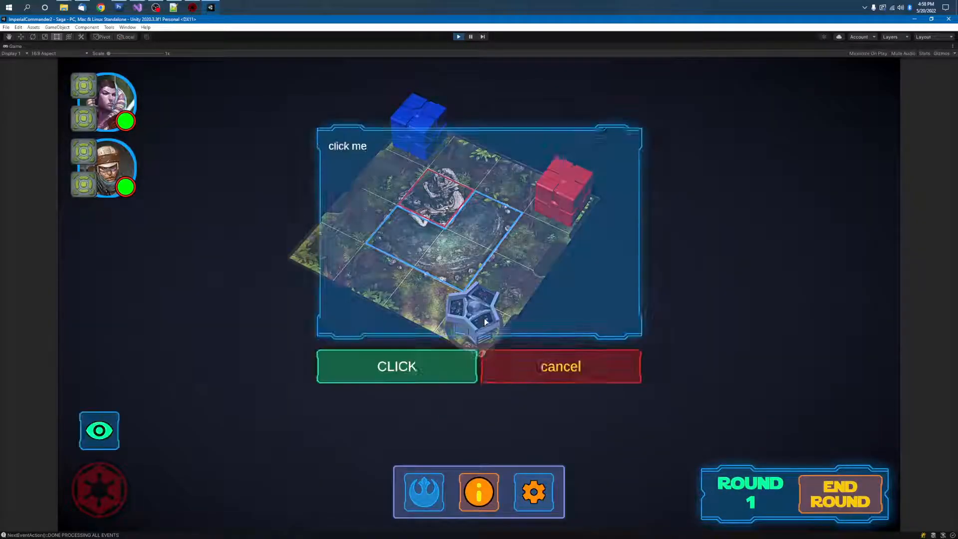
pyautogui.click(412, 379)
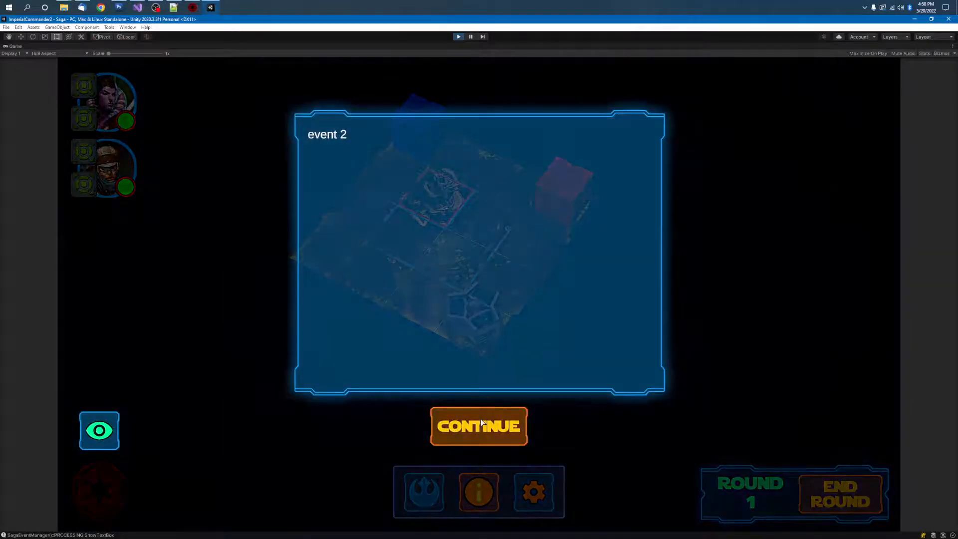
pyautogui.click(482, 422)
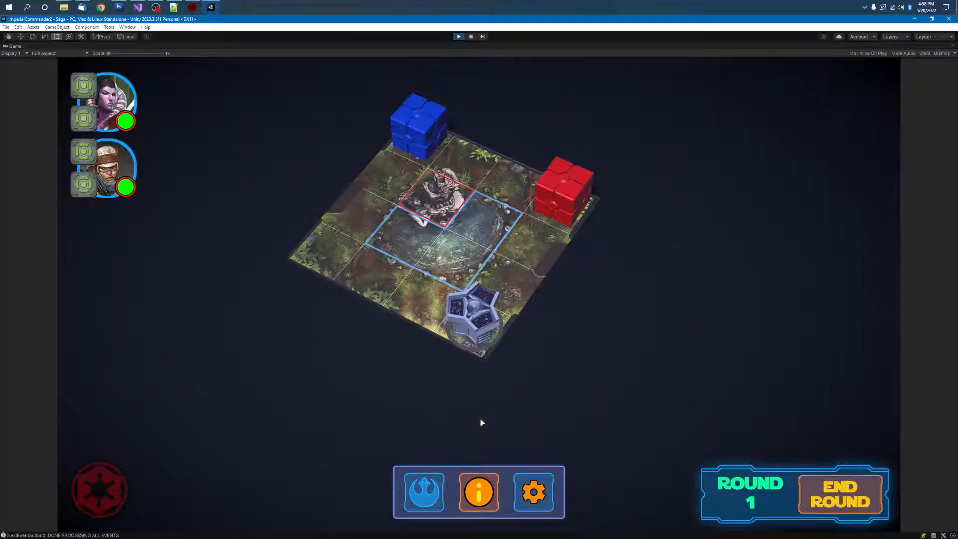
# - Restart the mission, continue past the setup message, and choose the terminal's CLICK option to check which event fires
pyautogui.click(459, 37)
pyautogui.click(460, 36)
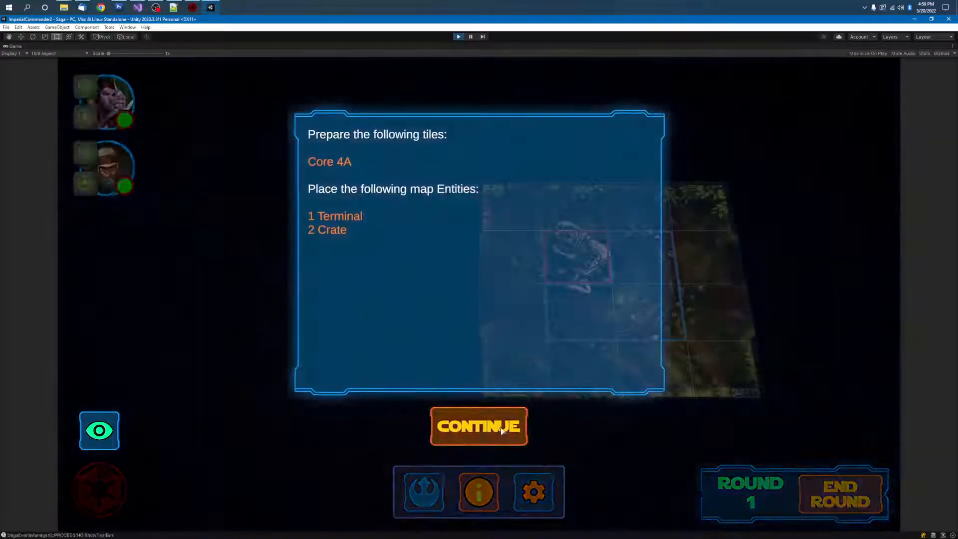
pyautogui.click(492, 426)
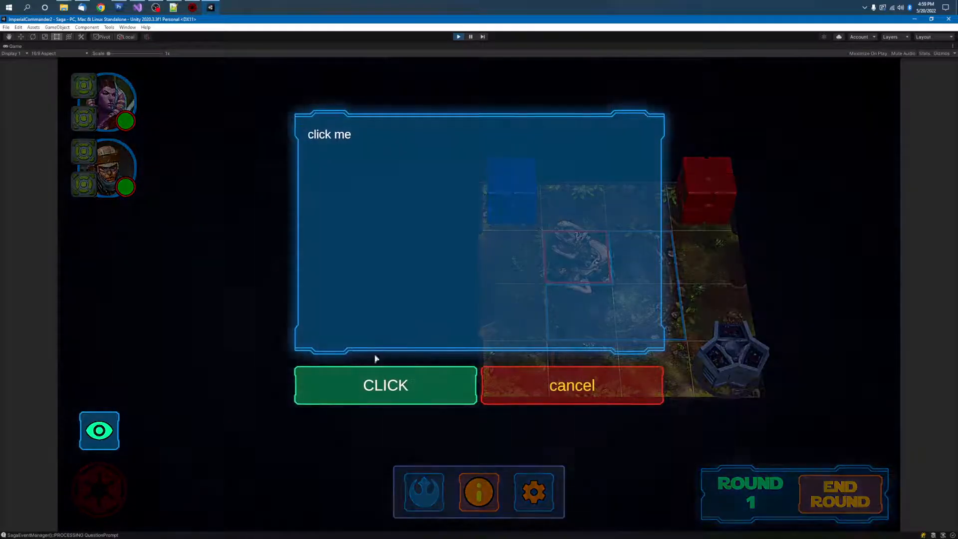
pyautogui.click(439, 382)
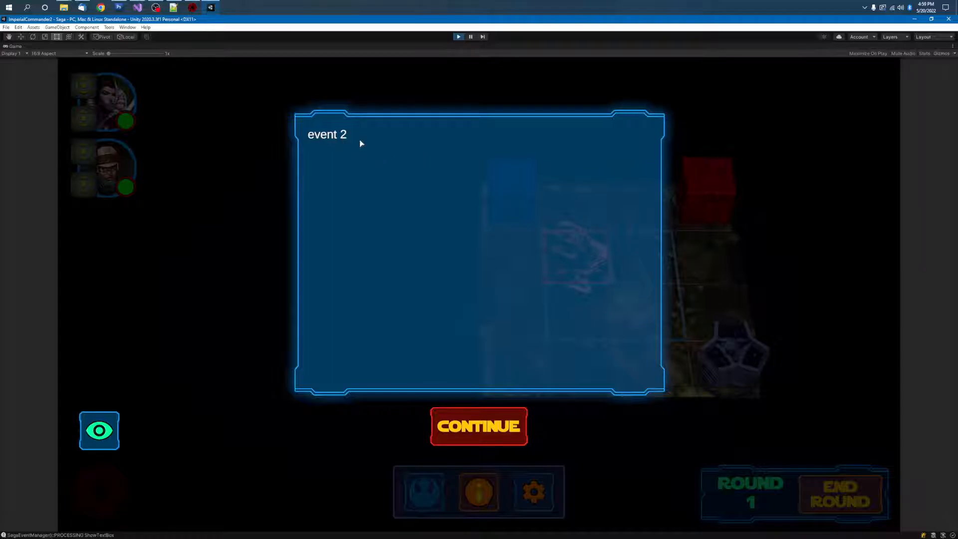
# - Continue past the event's text, trigger the terminal's CLICK option again, dismiss that text, and trigger the option once more to test the exhausted event group
pyautogui.click(474, 426)
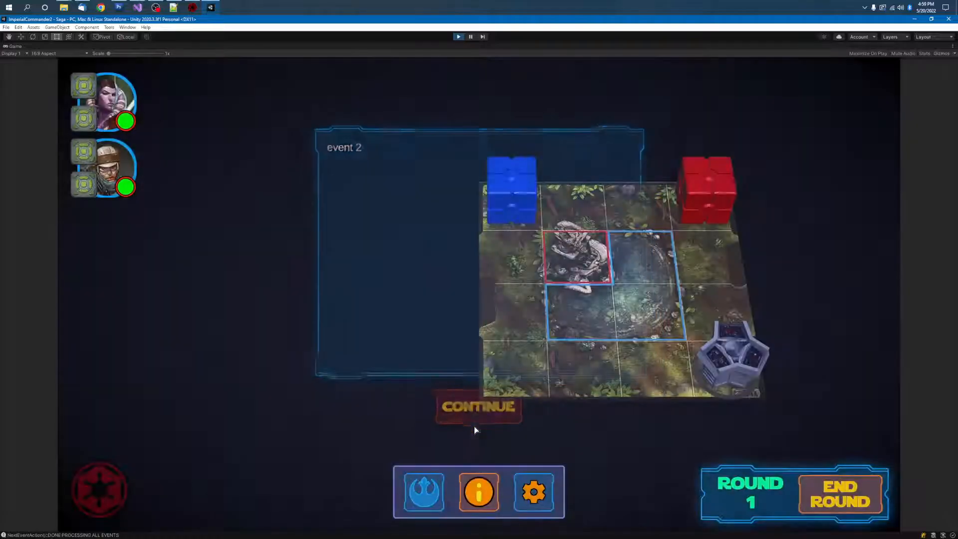
pyautogui.click(421, 385)
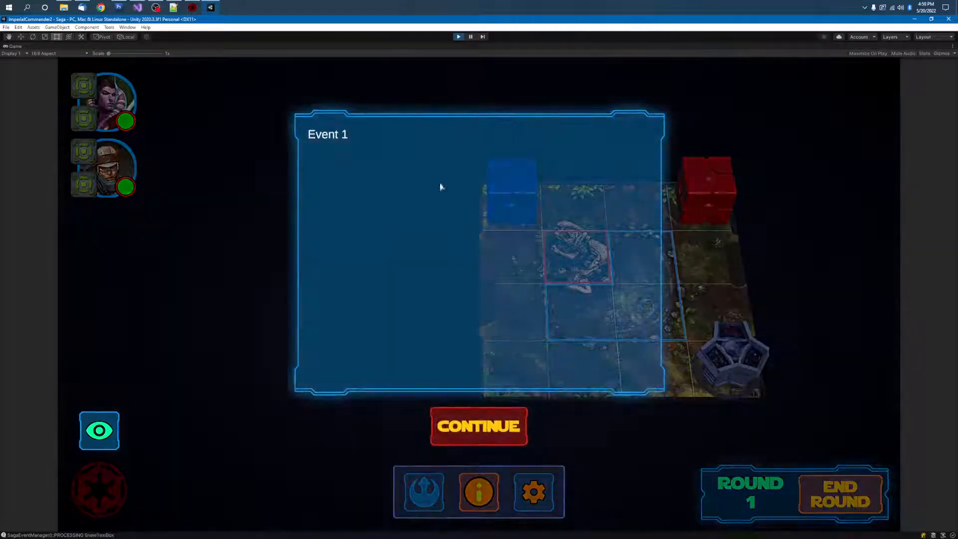
pyautogui.click(478, 418)
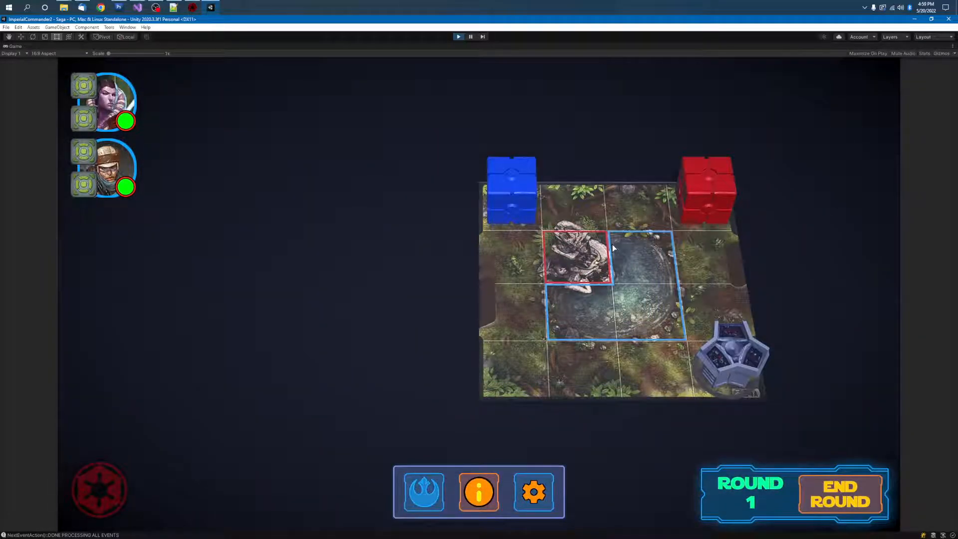
pyautogui.click(732, 345)
pyautogui.click(395, 371)
# - Switch to the Imperial Commander Mission Editor, review the events in New Event Group, accept without changes, and return to Unity
pyautogui.click(197, 6)
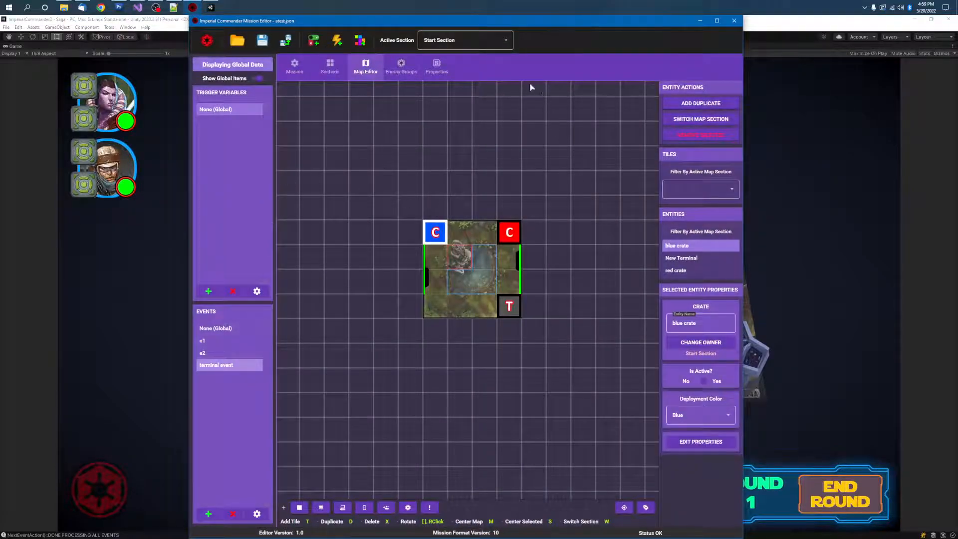
pyautogui.click(436, 67)
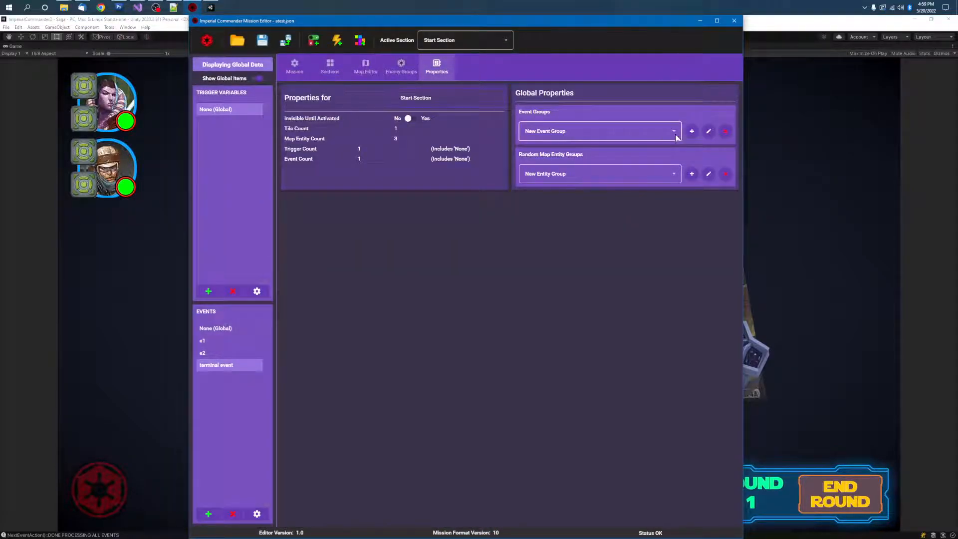
pyautogui.click(708, 130)
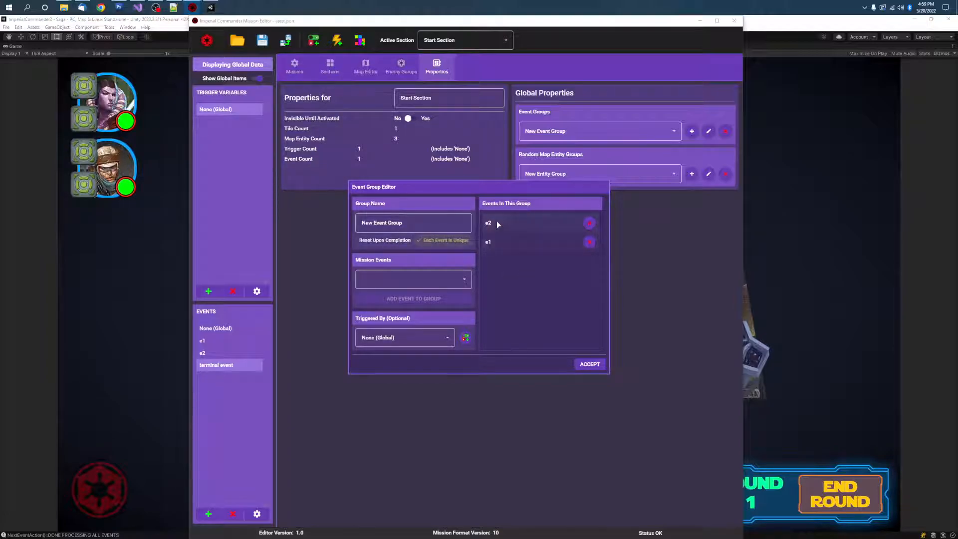
pyautogui.click(588, 365)
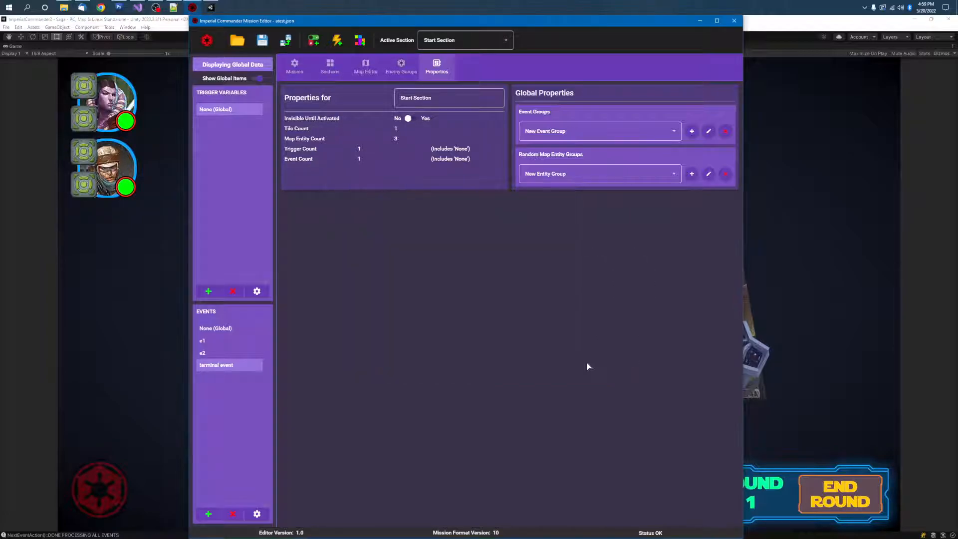
pyautogui.click(700, 22)
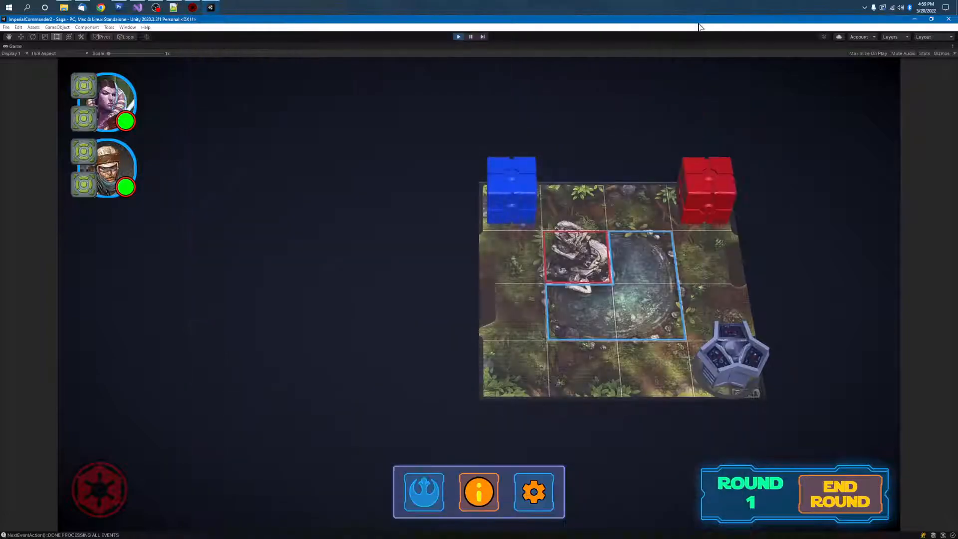